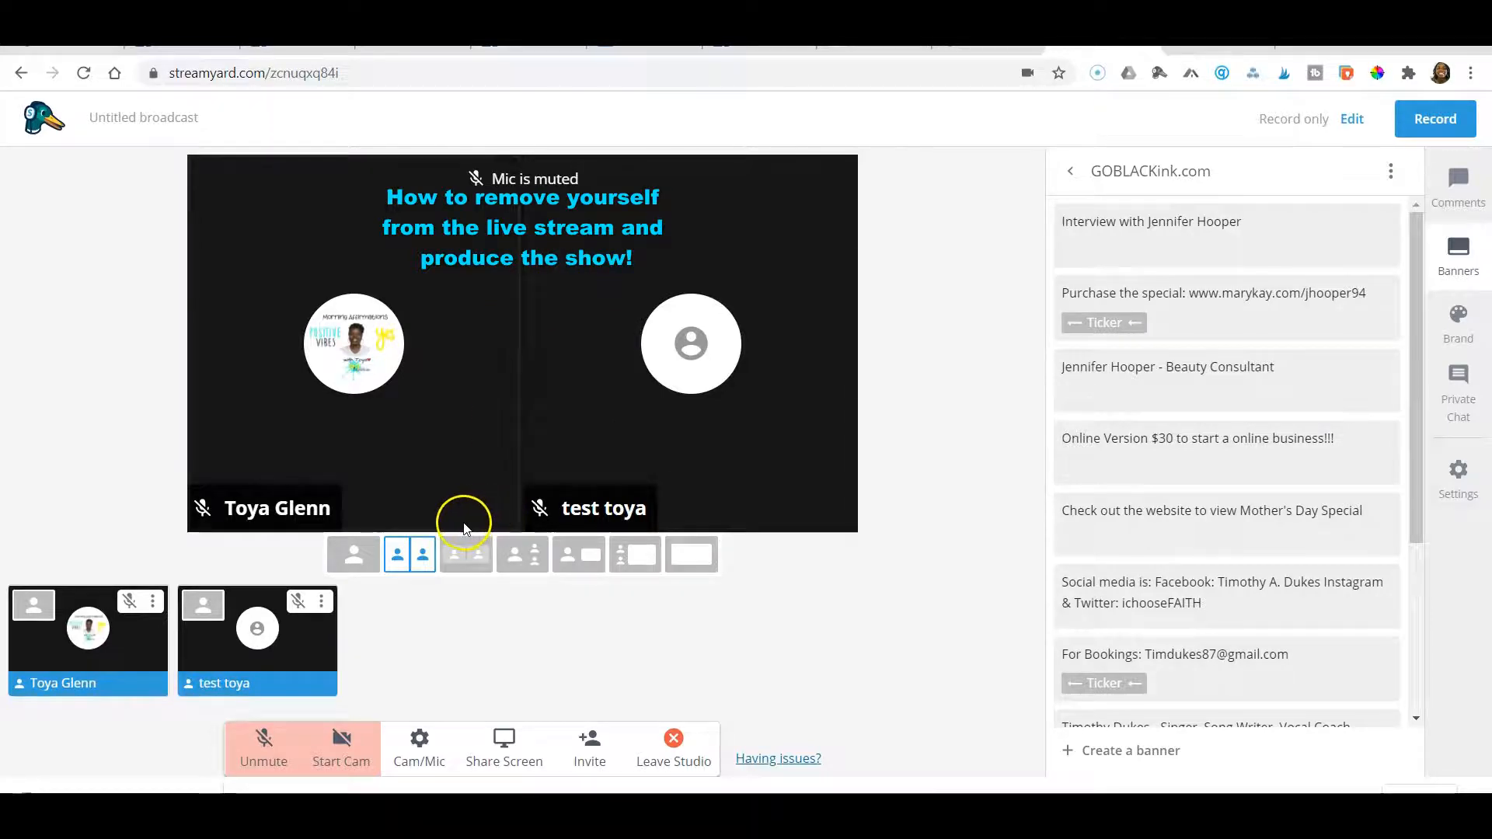
Remove the host from the live stream, leaving the test guest on screen, and dismiss the audio tip
mouse_move(89, 595)
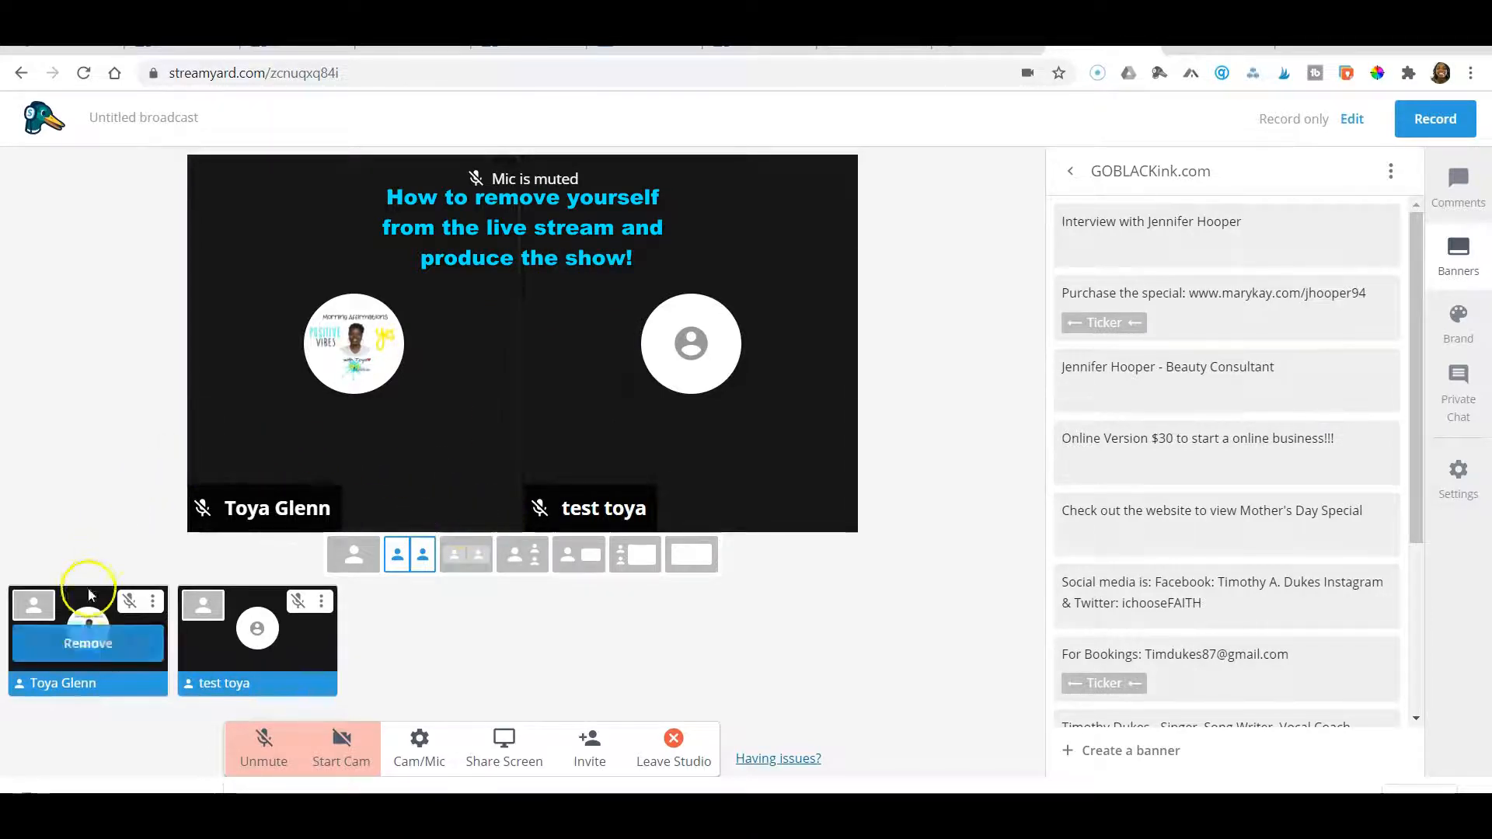
click(84, 645)
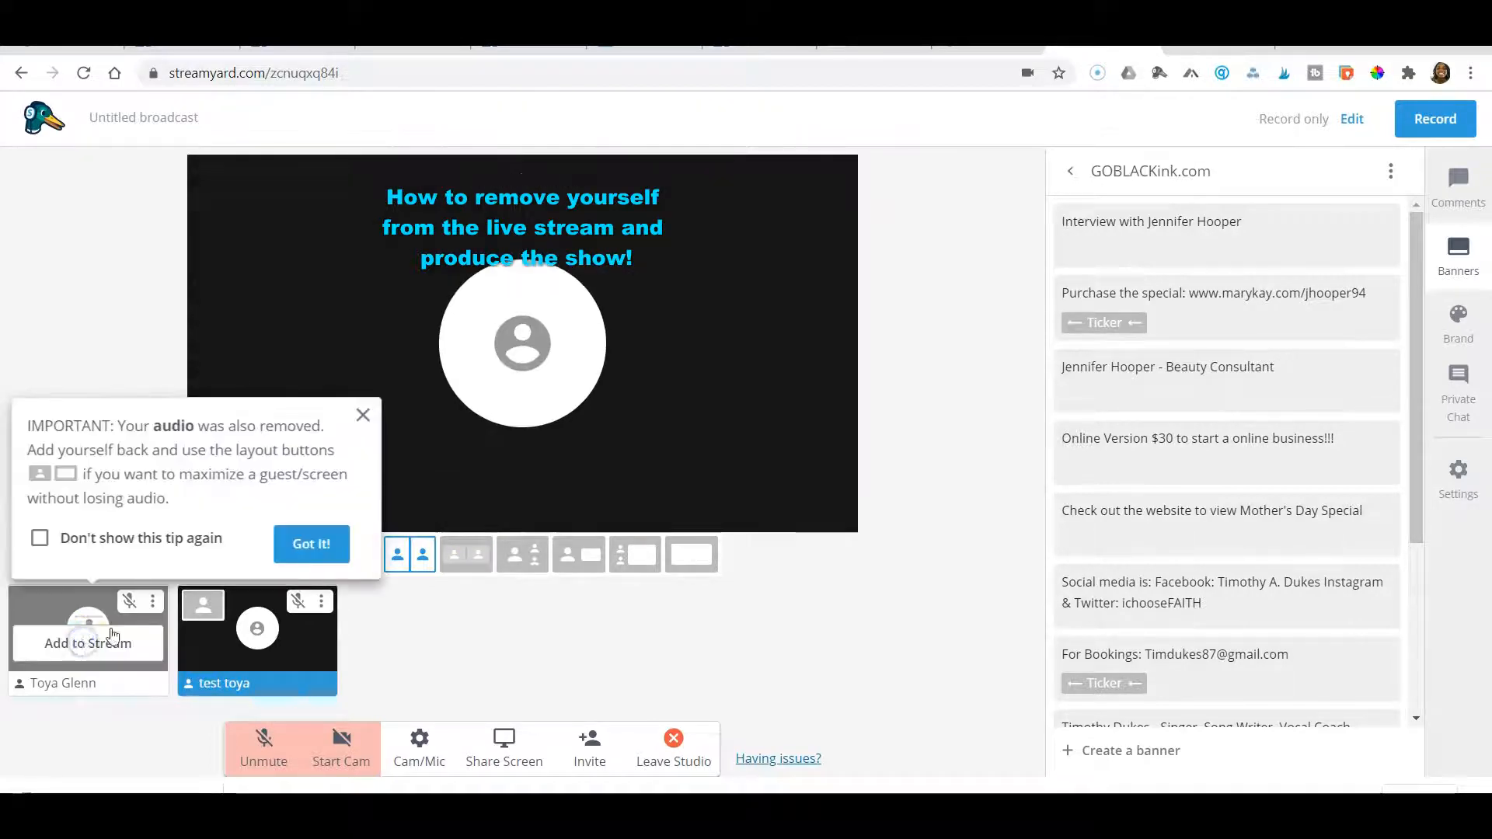
click(362, 411)
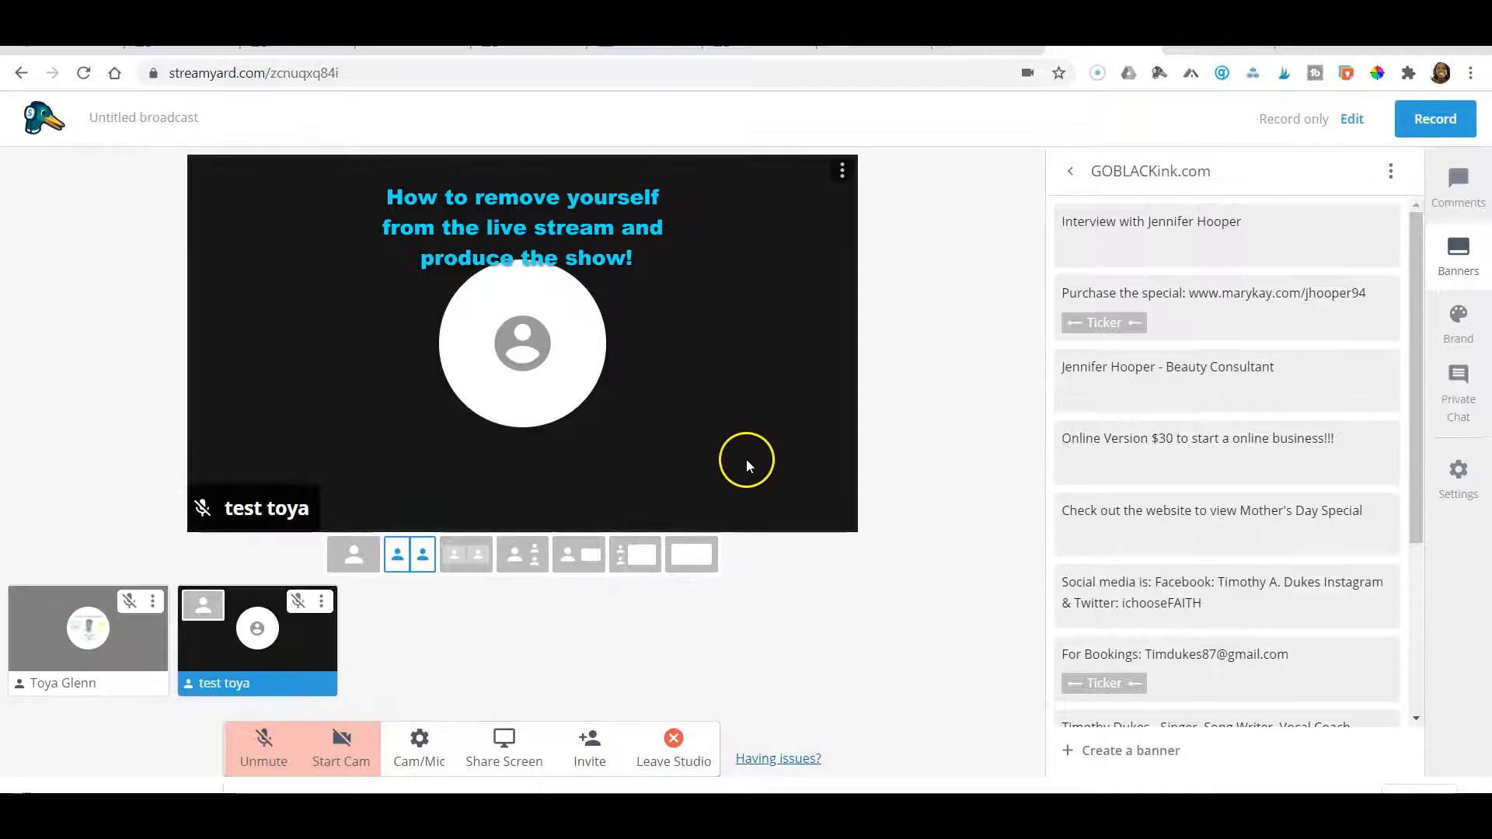
Play the InVideo Morning Affirmations video clip from the brand assets on the stream, and stop it
mouse_move(1388, 290)
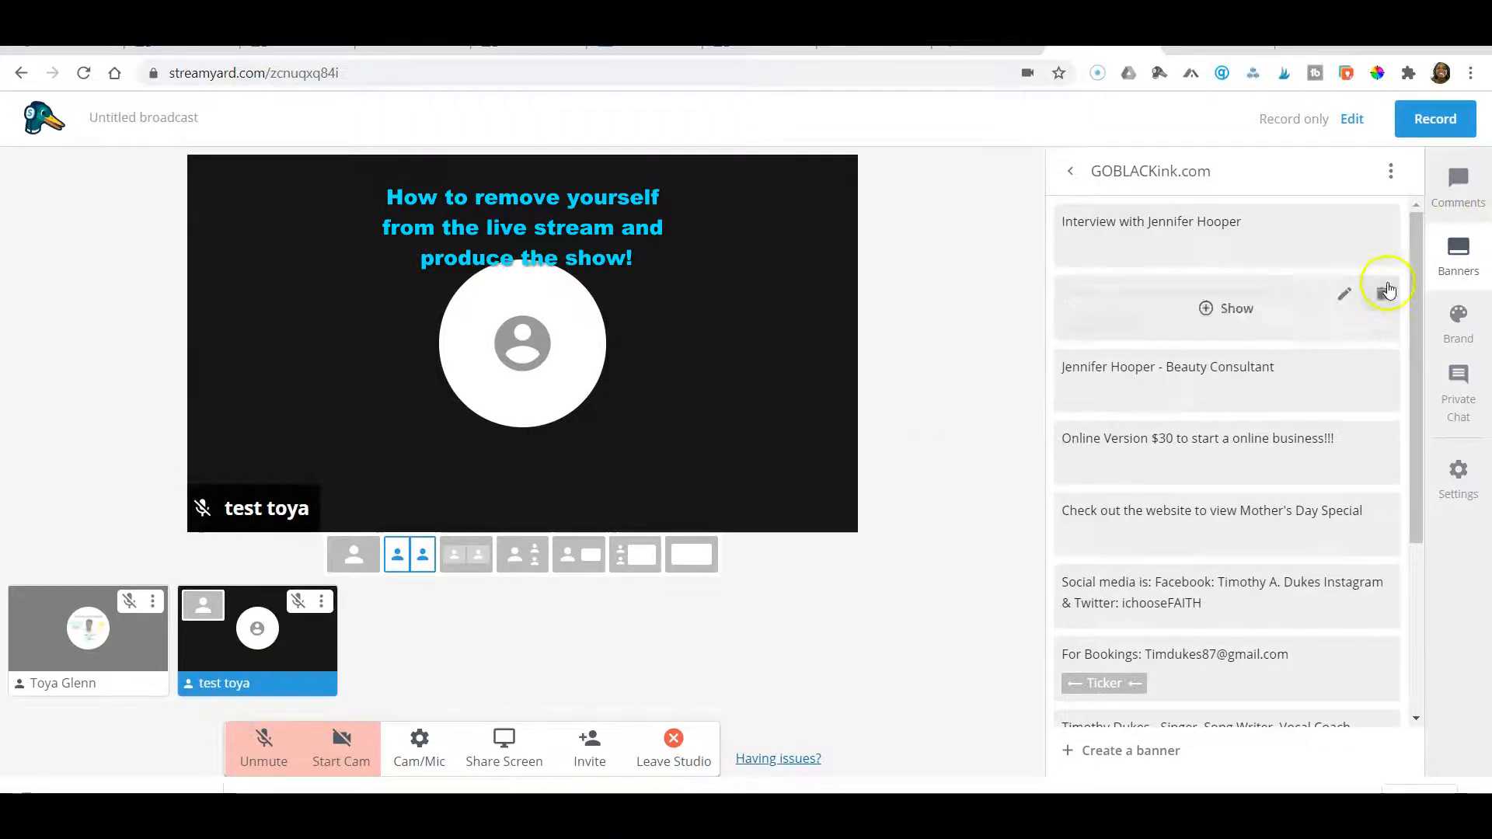
click(1459, 331)
scroll(1282, 606, down, 3)
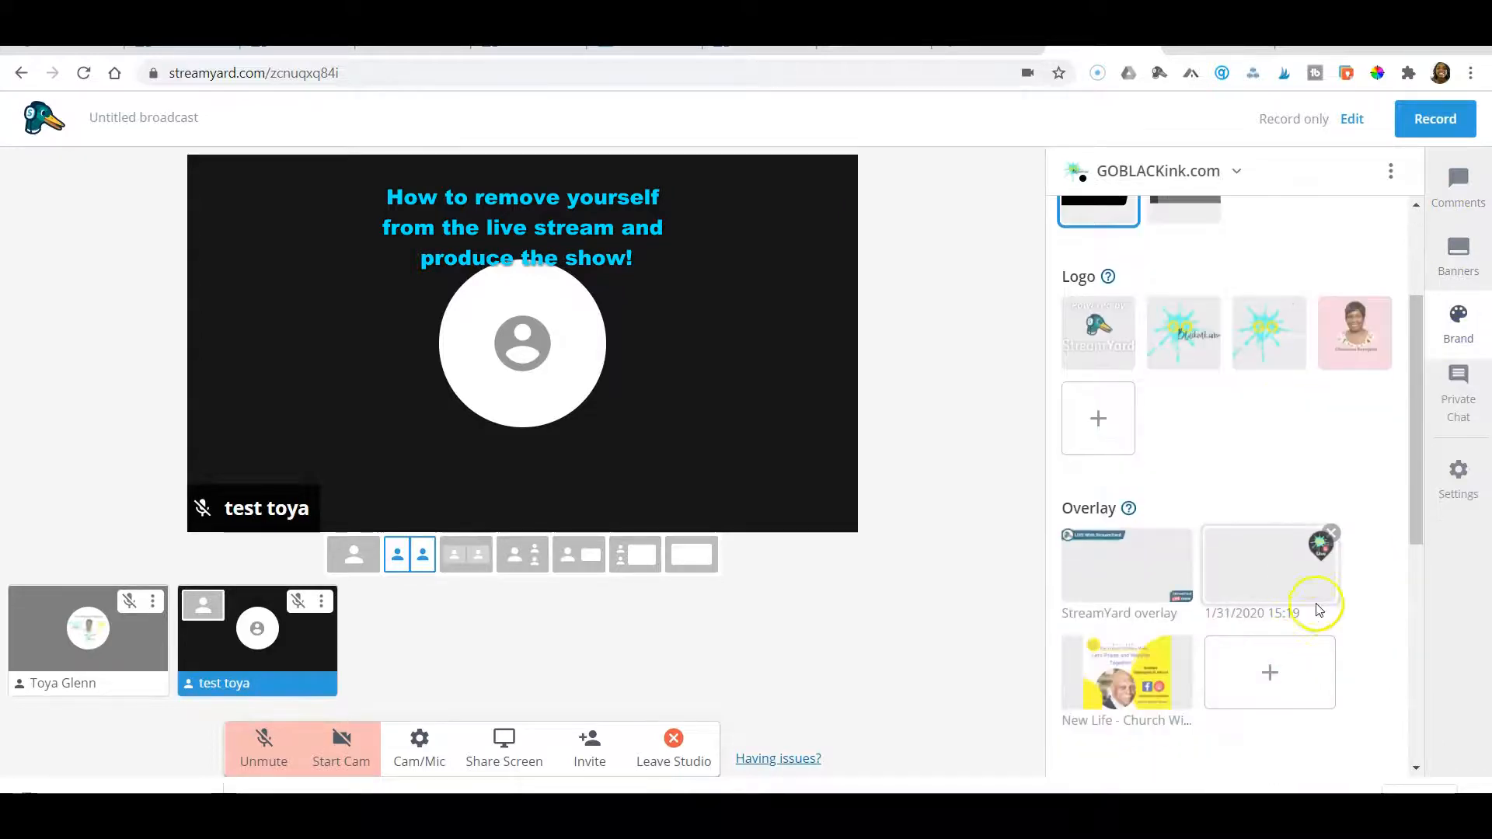
scroll(1291, 618, down, 4)
click(1292, 565)
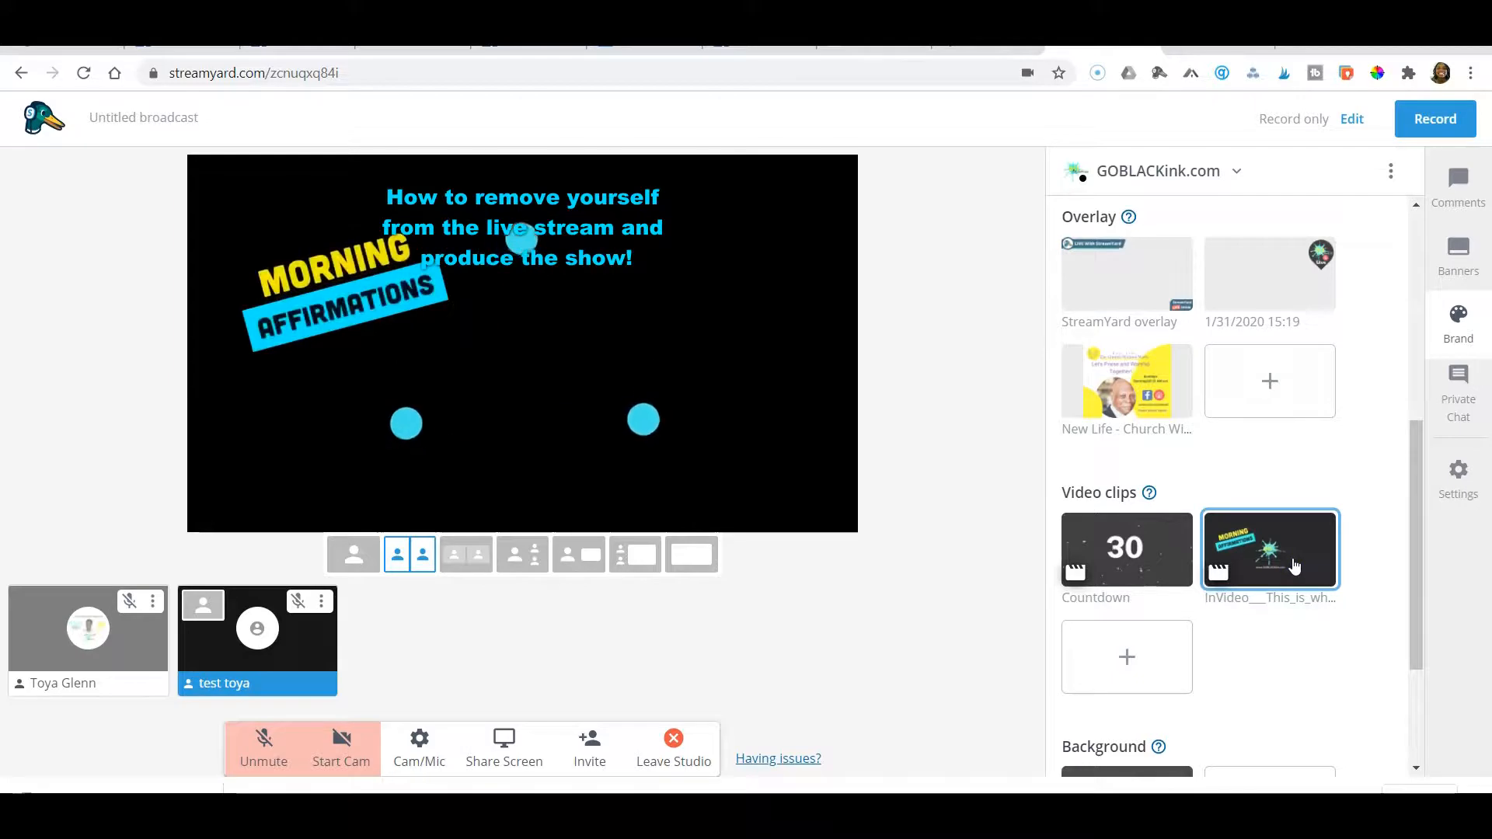
click(1273, 553)
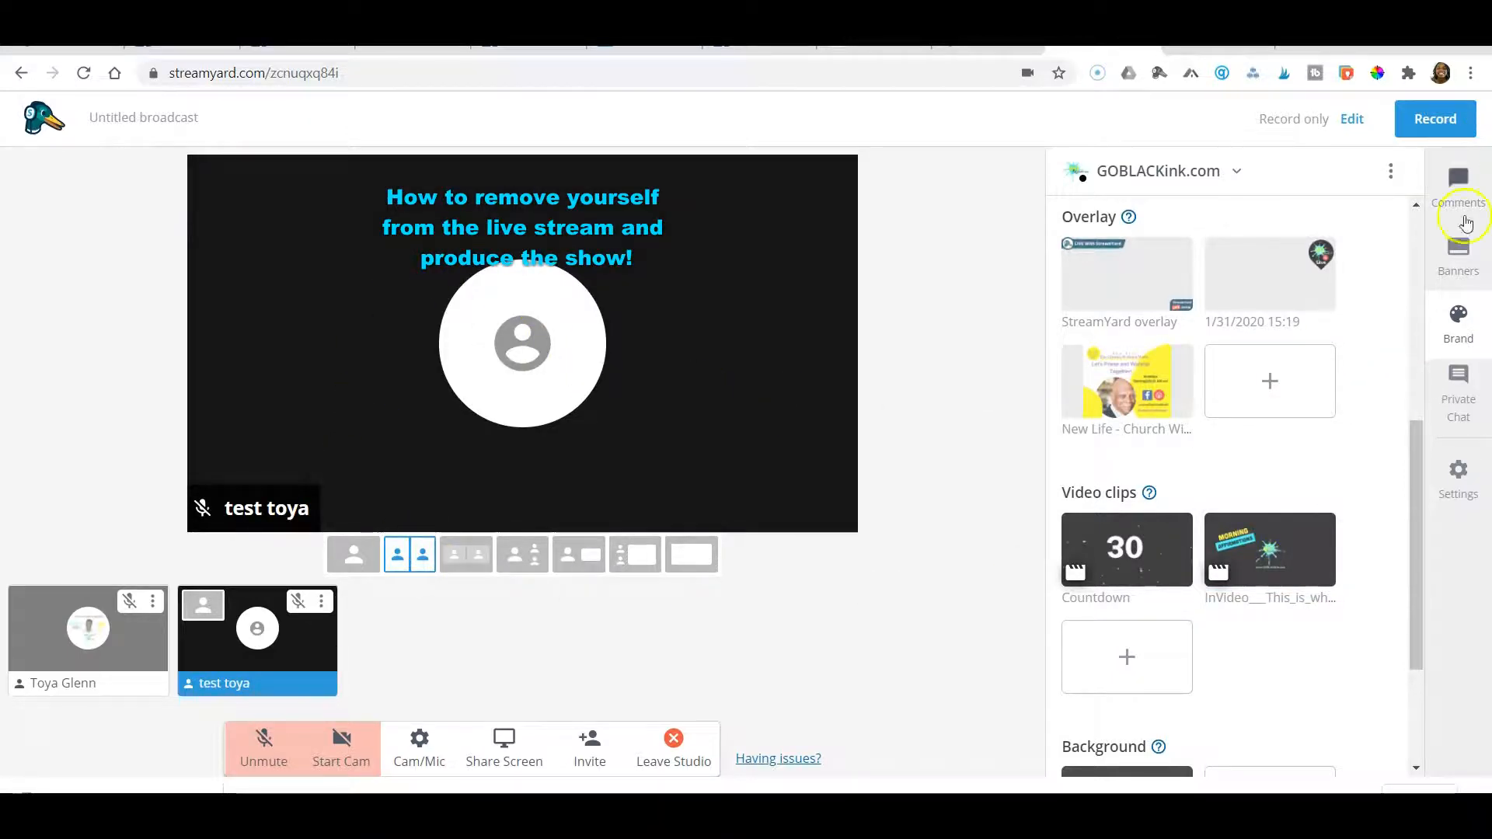
Show the "Purchase the special" ticker and the Beauty Consultant name banner on the stream
click(1459, 191)
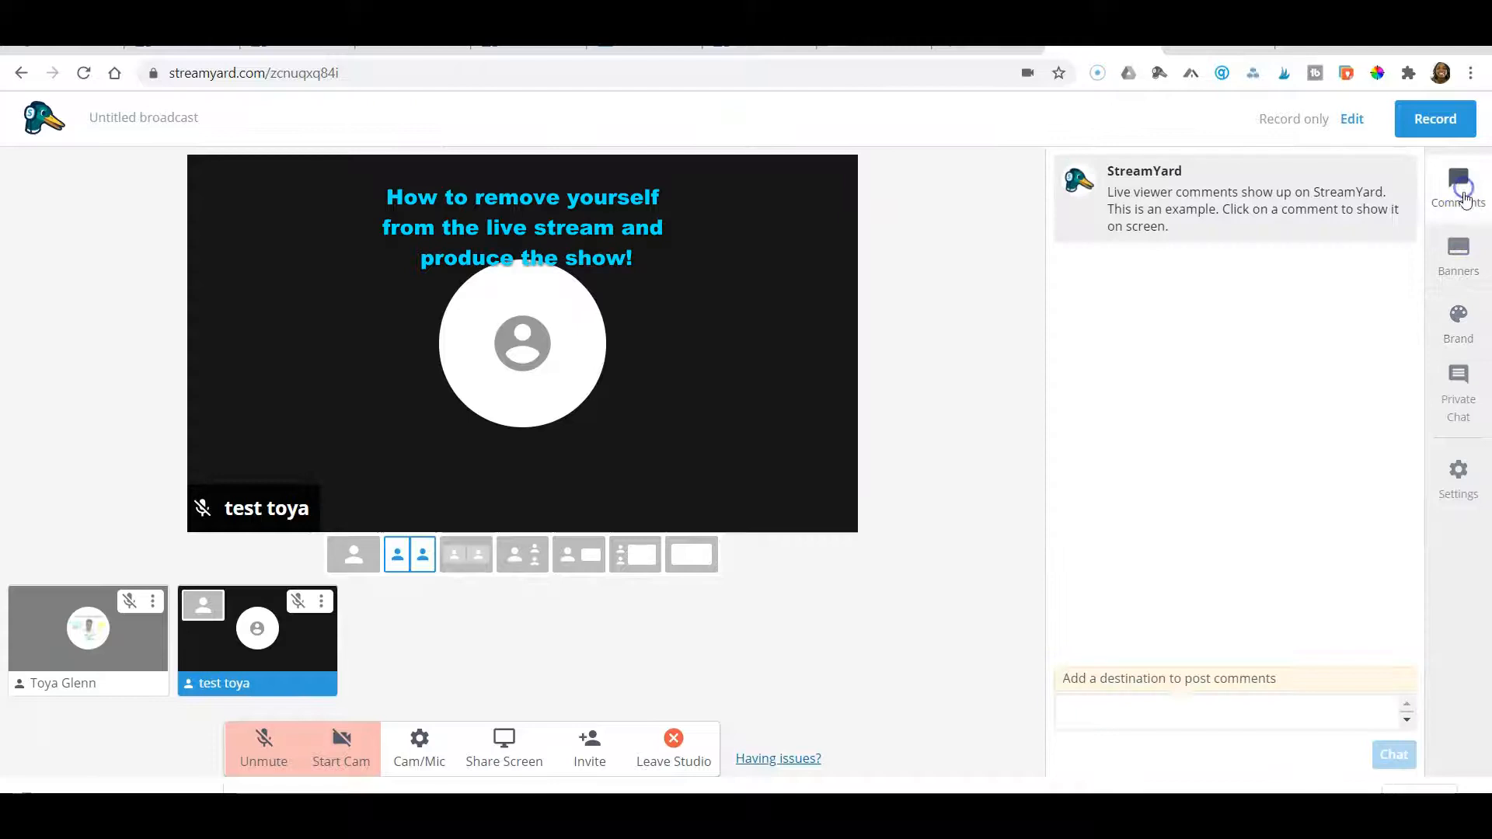
click(1464, 247)
mouse_move(1309, 317)
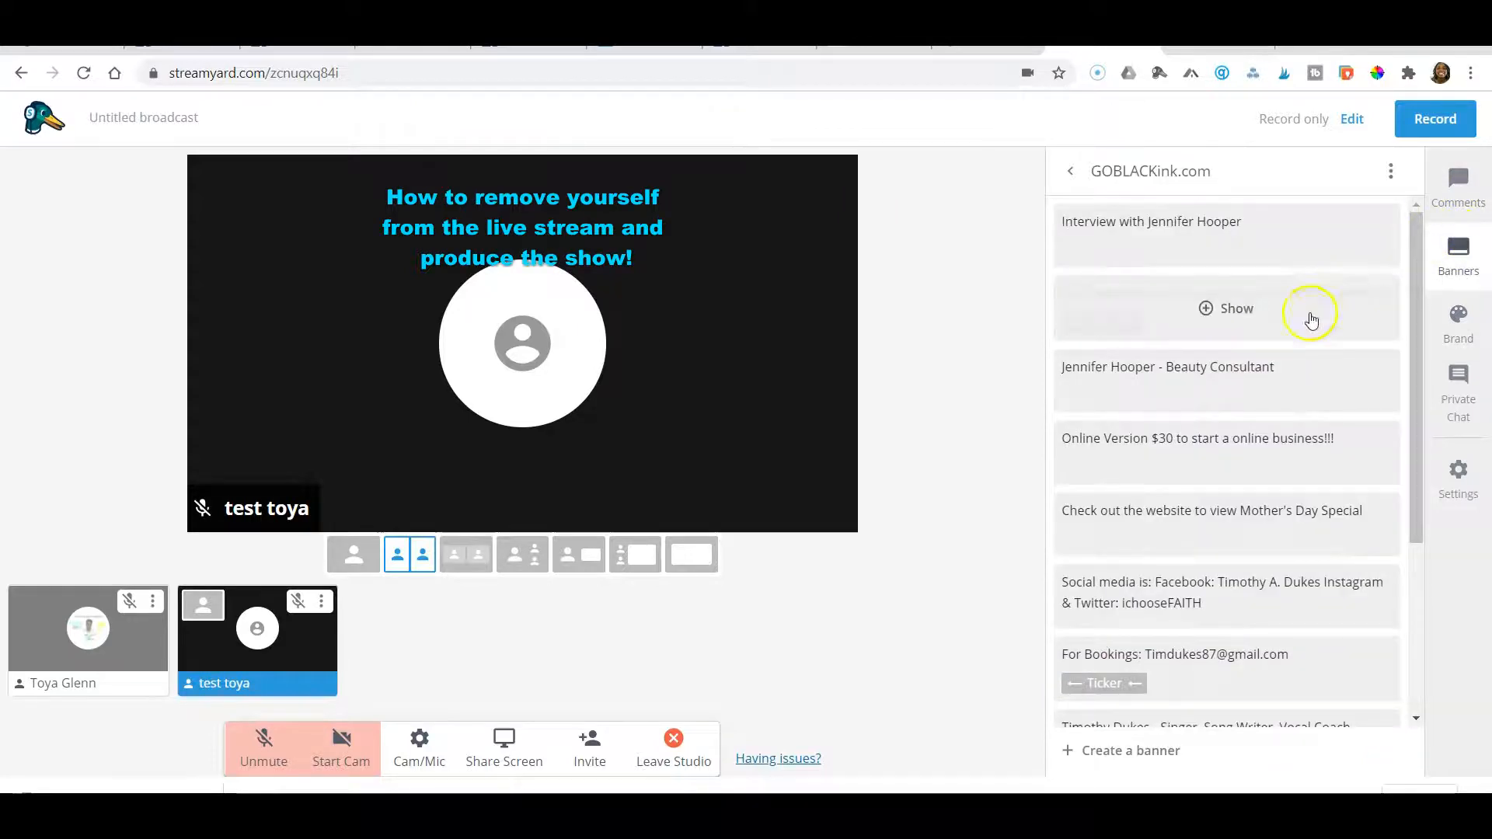
click(1254, 313)
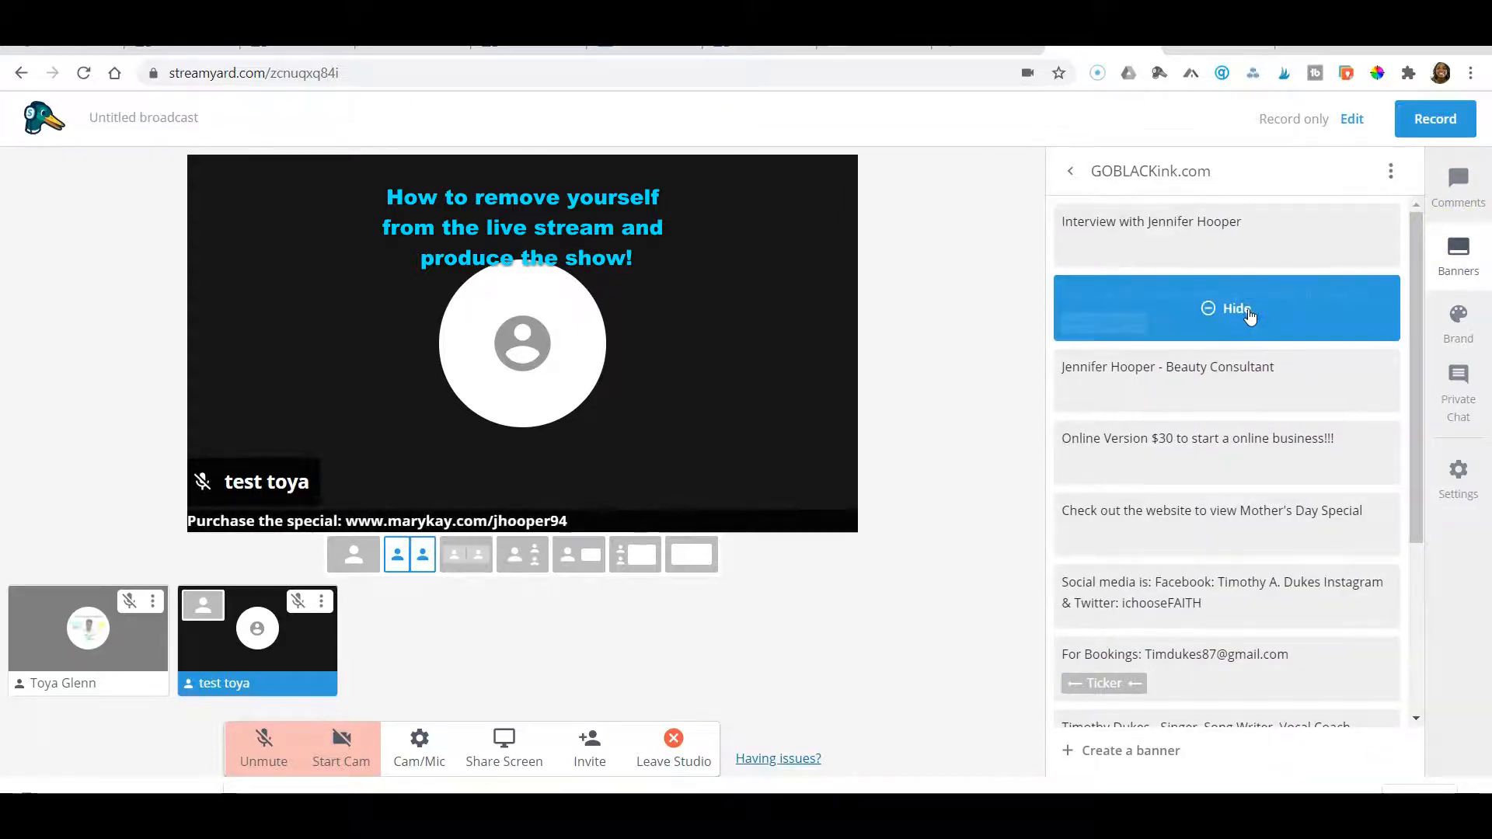
mouse_move(1211, 381)
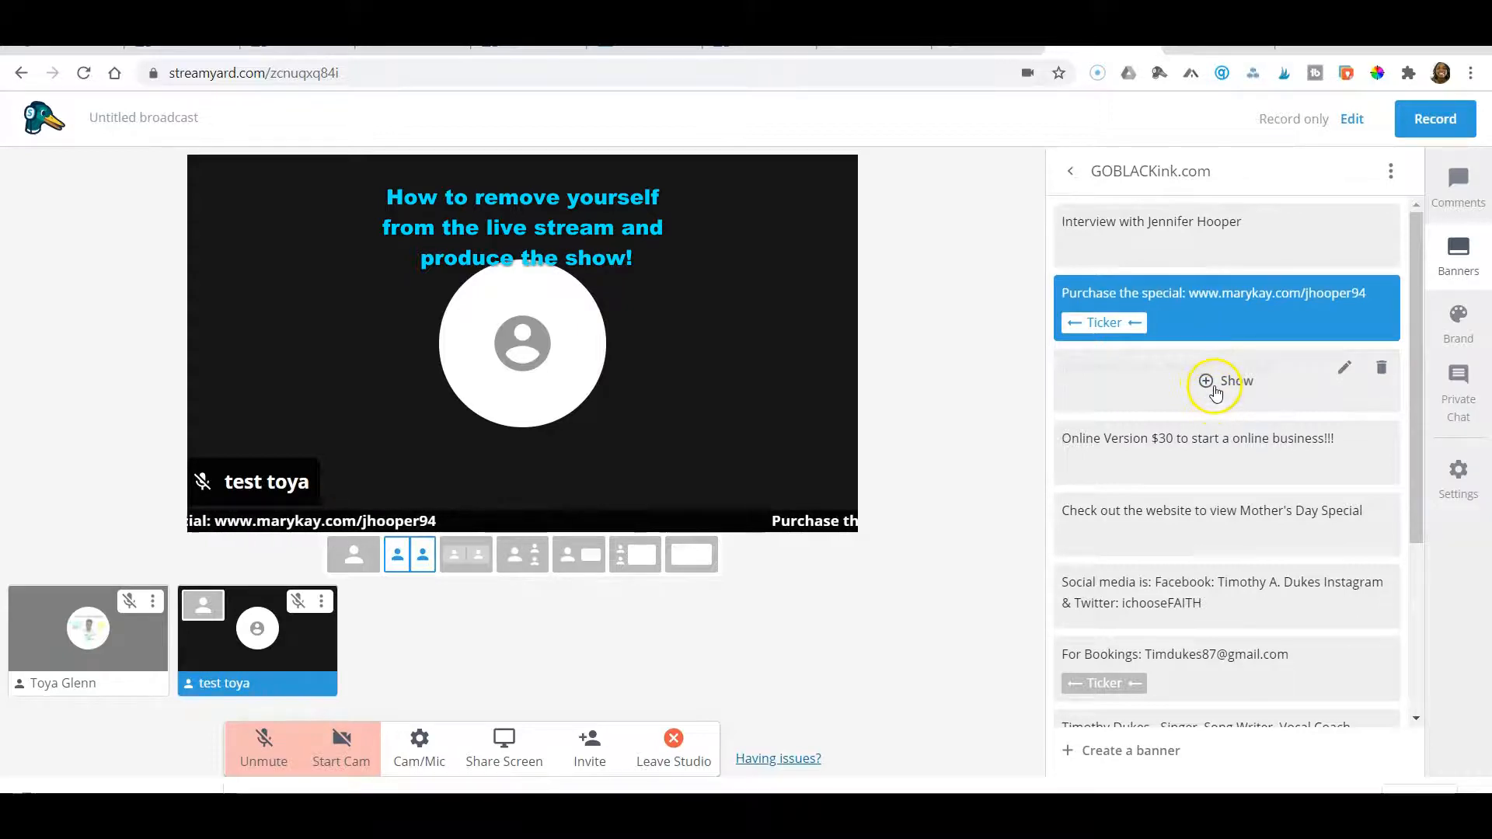
click(1215, 383)
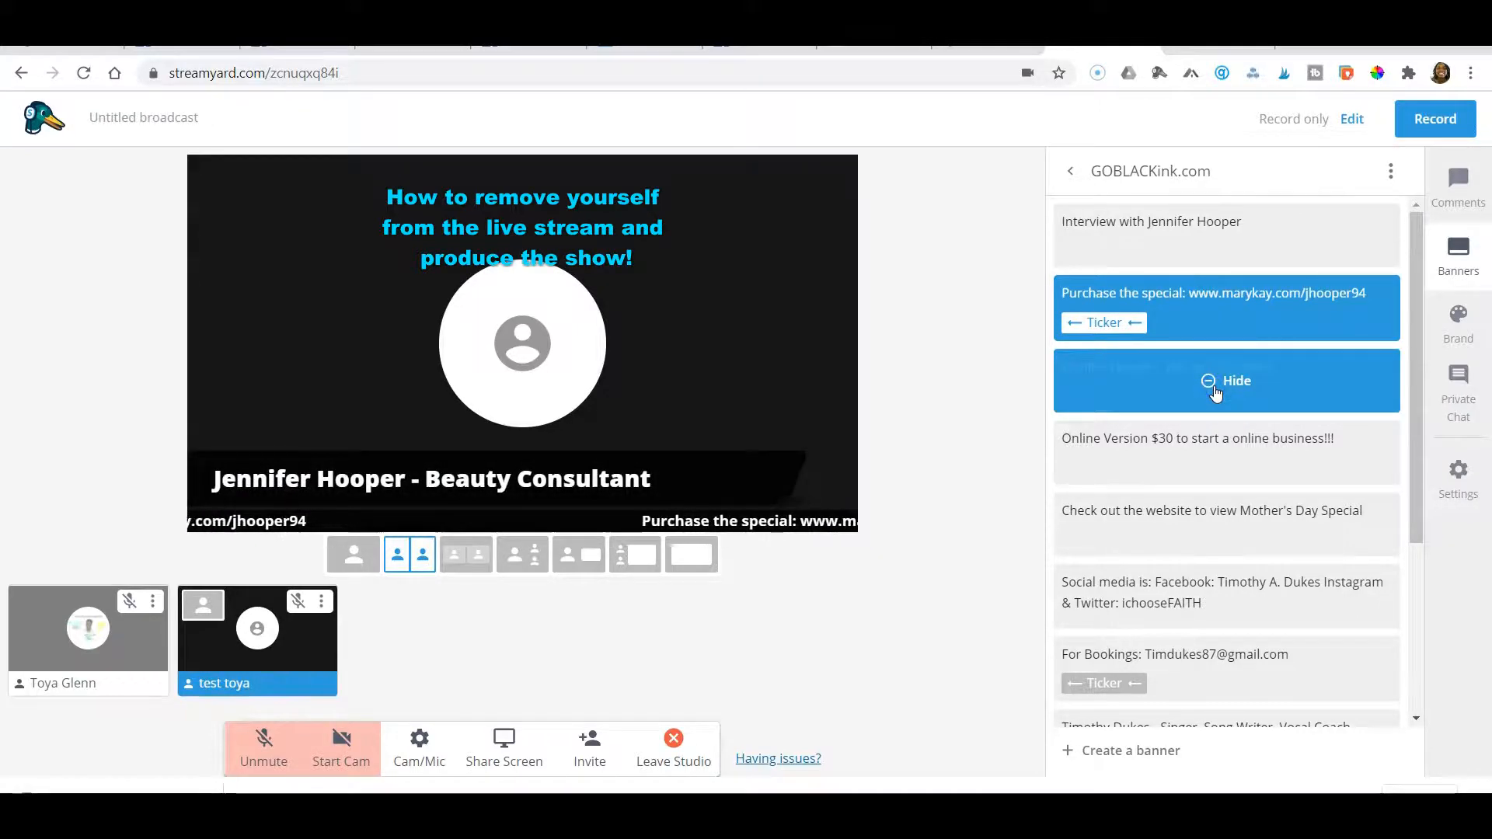
Show the "Singer, Song Writer, Vocal Coach" banner on the stream, followed by the "Music is Therapy" banner
scroll(1214, 391, down, 2)
scroll(1197, 397, down, 2)
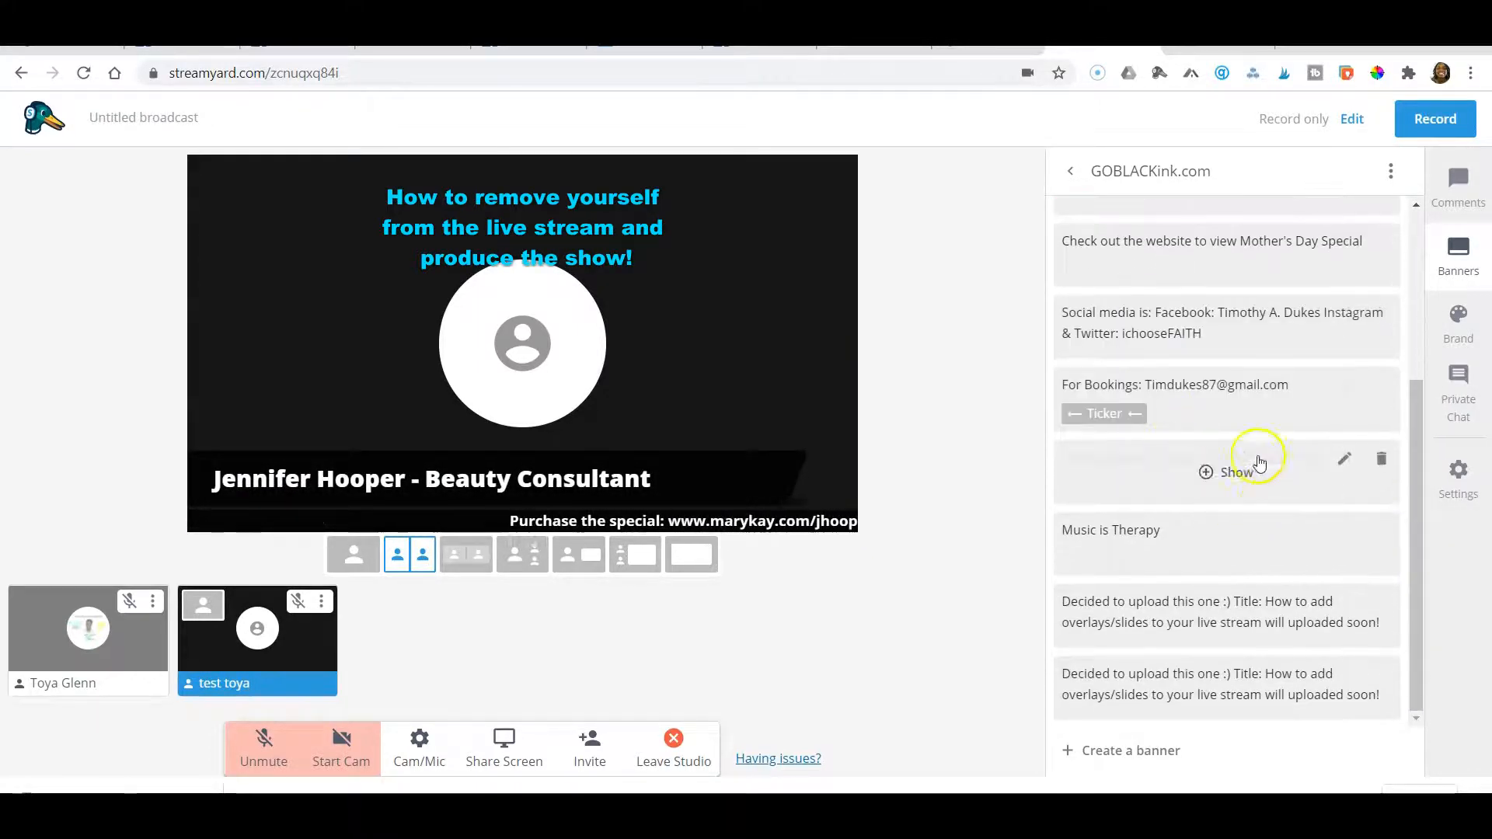
click(1231, 474)
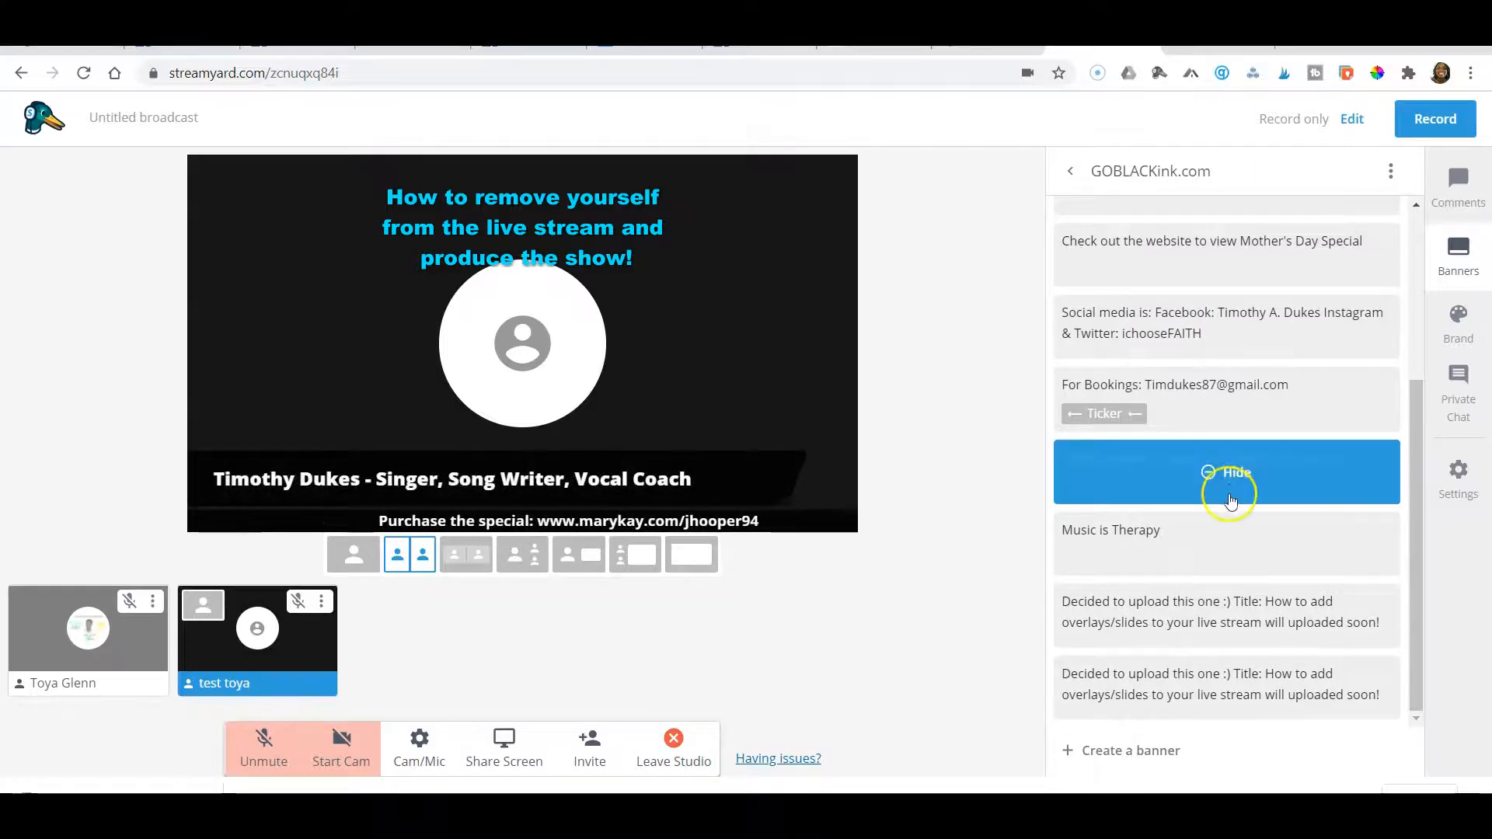
click(1203, 536)
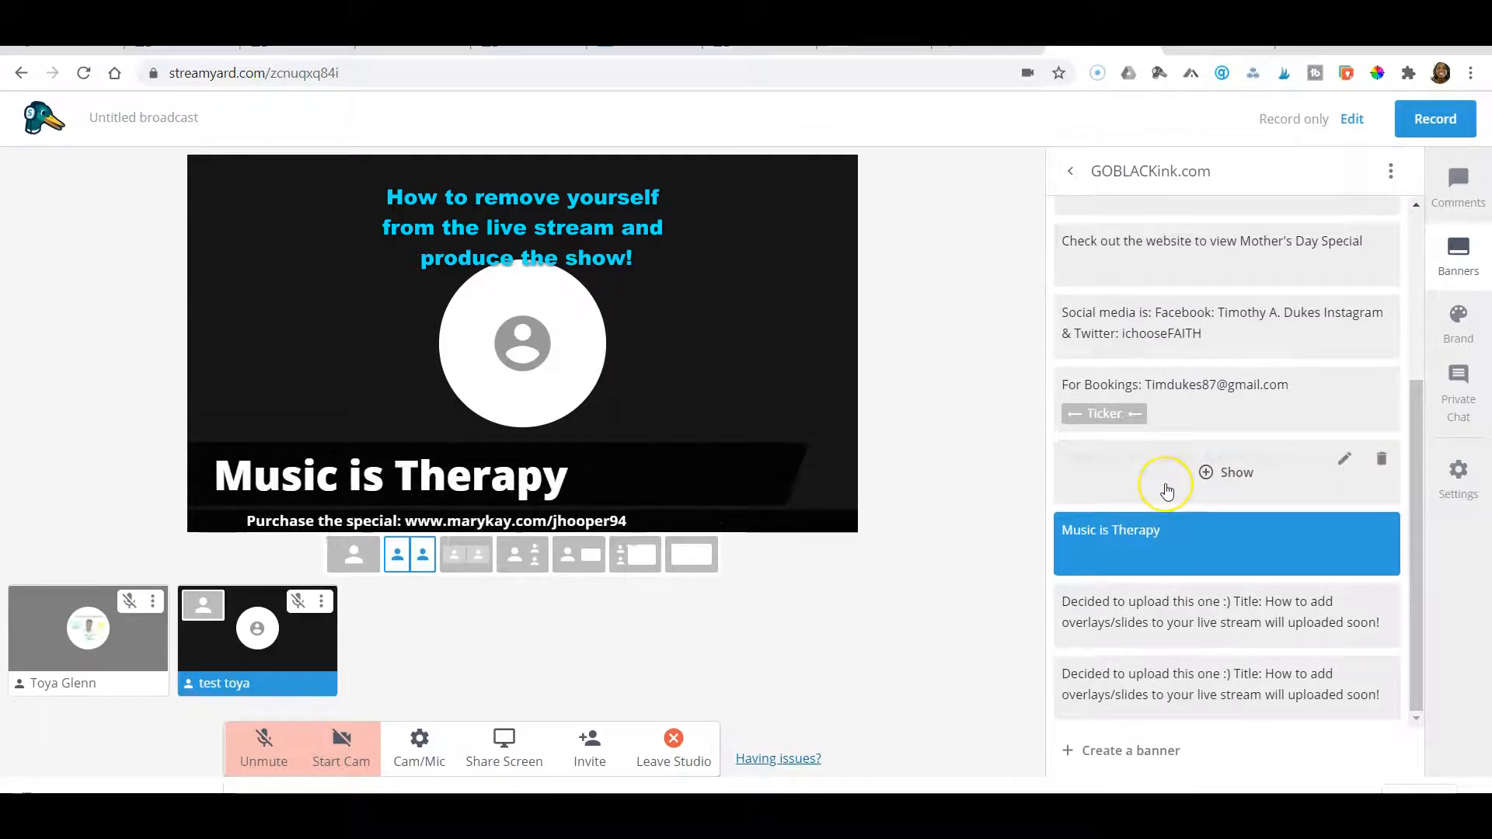
Create a non-scrolling banner reading "Streamyard is great" and show it on the stream
click(1150, 754)
click(1181, 639)
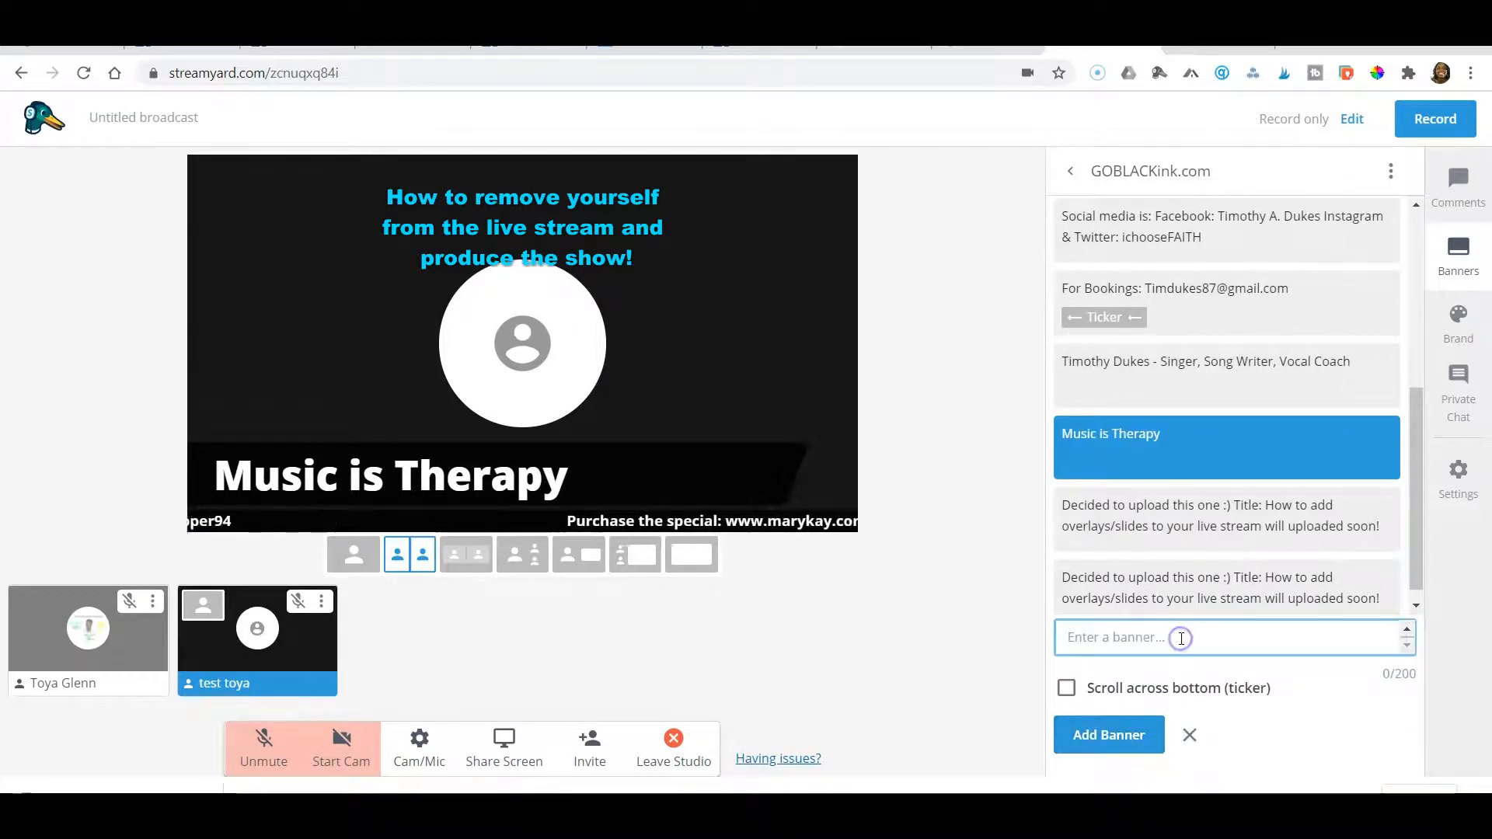
text(Streamyard is great)
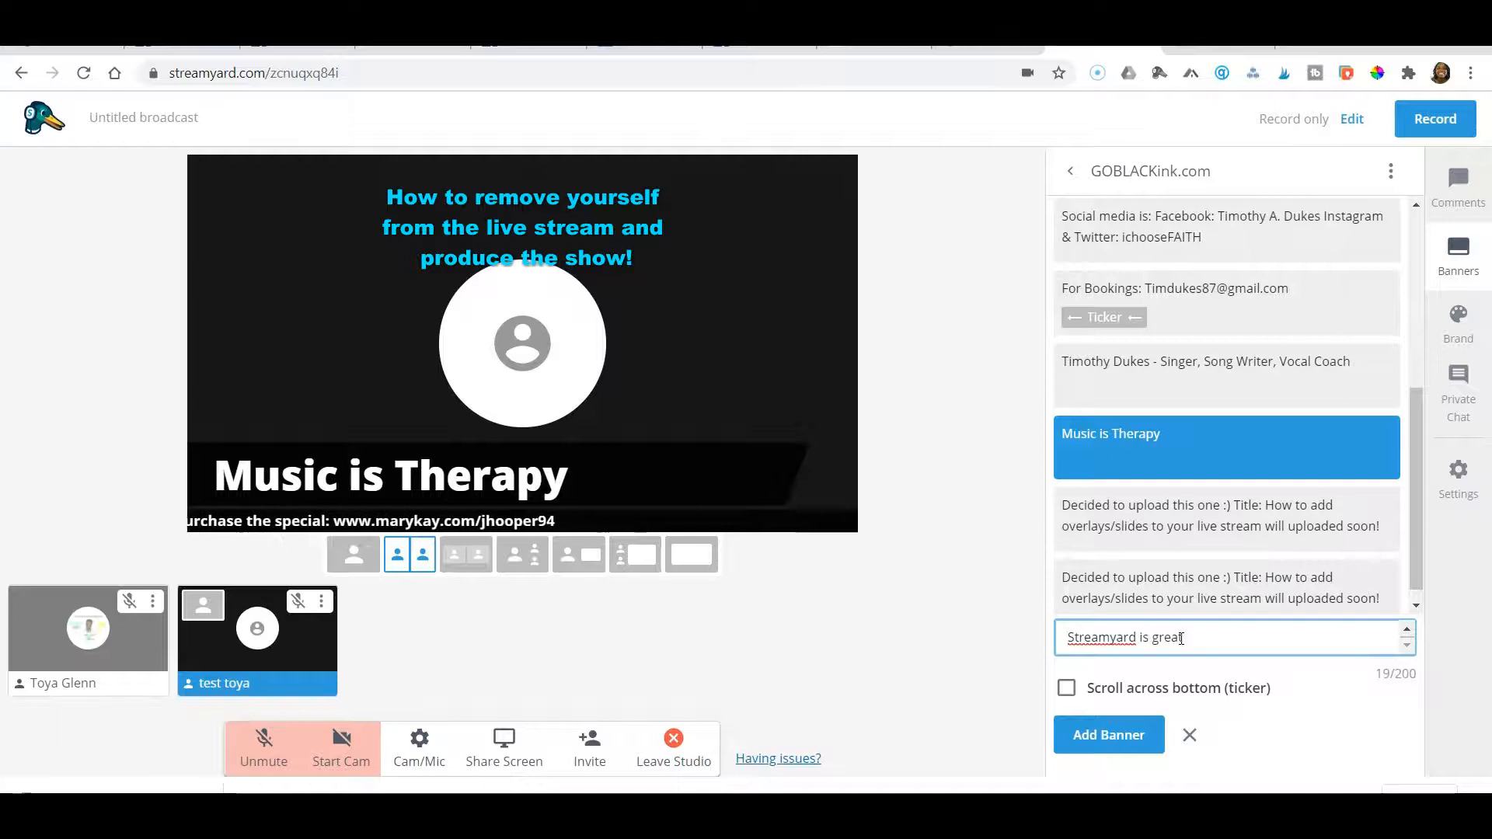
right_click(1097, 638)
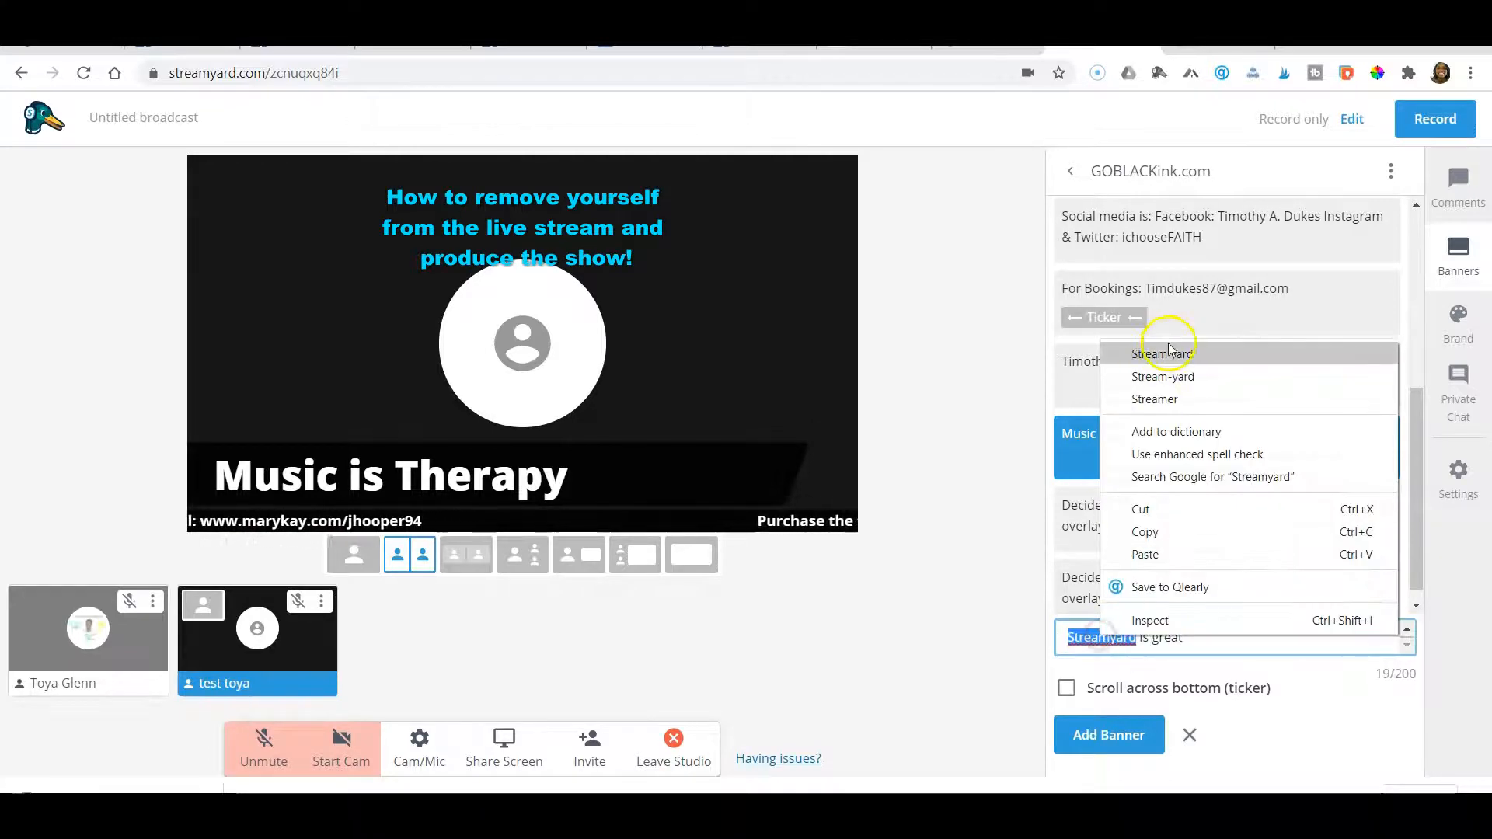
click(1112, 651)
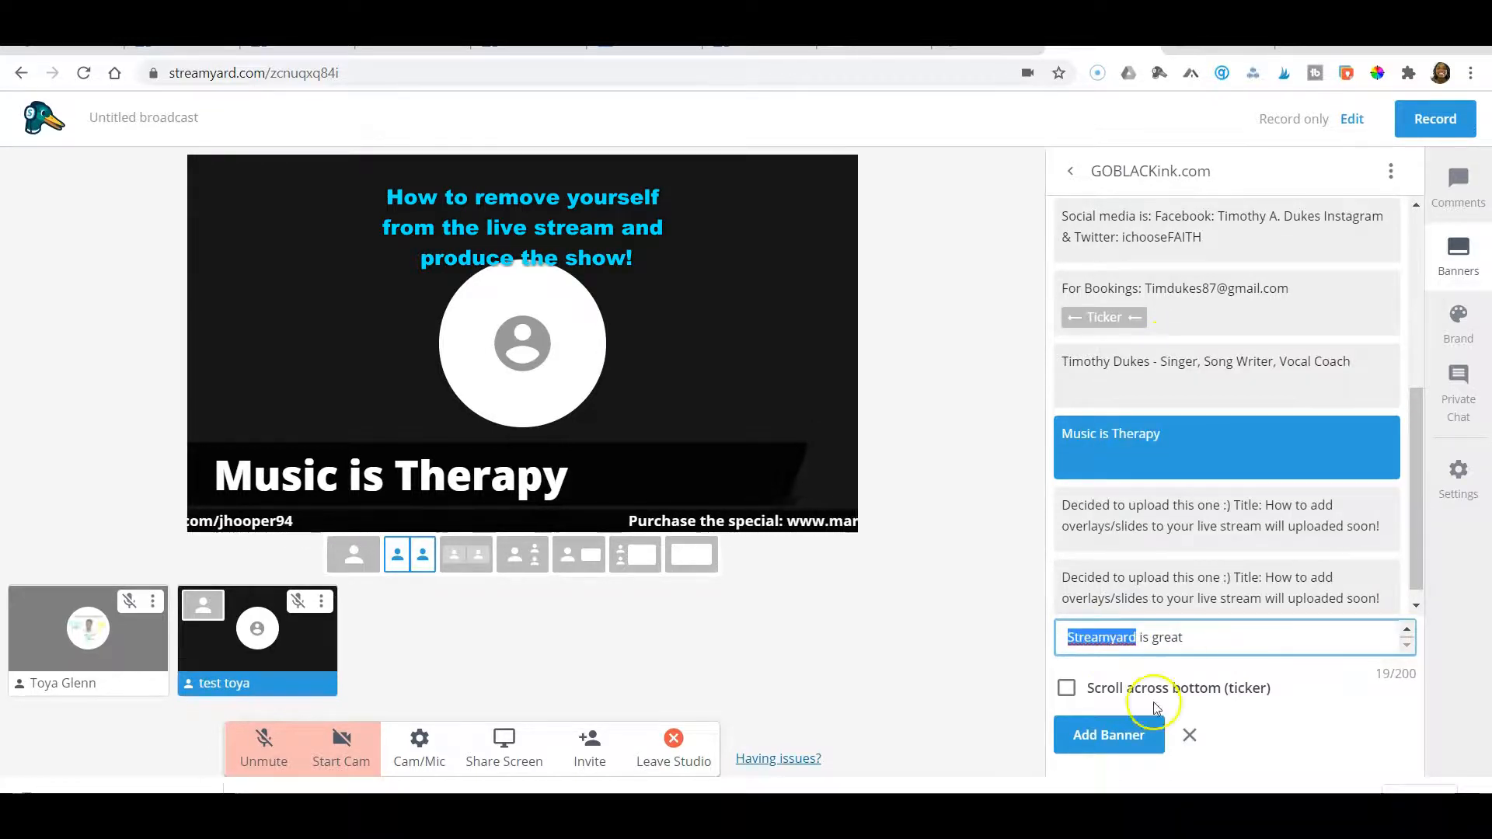
click(1109, 739)
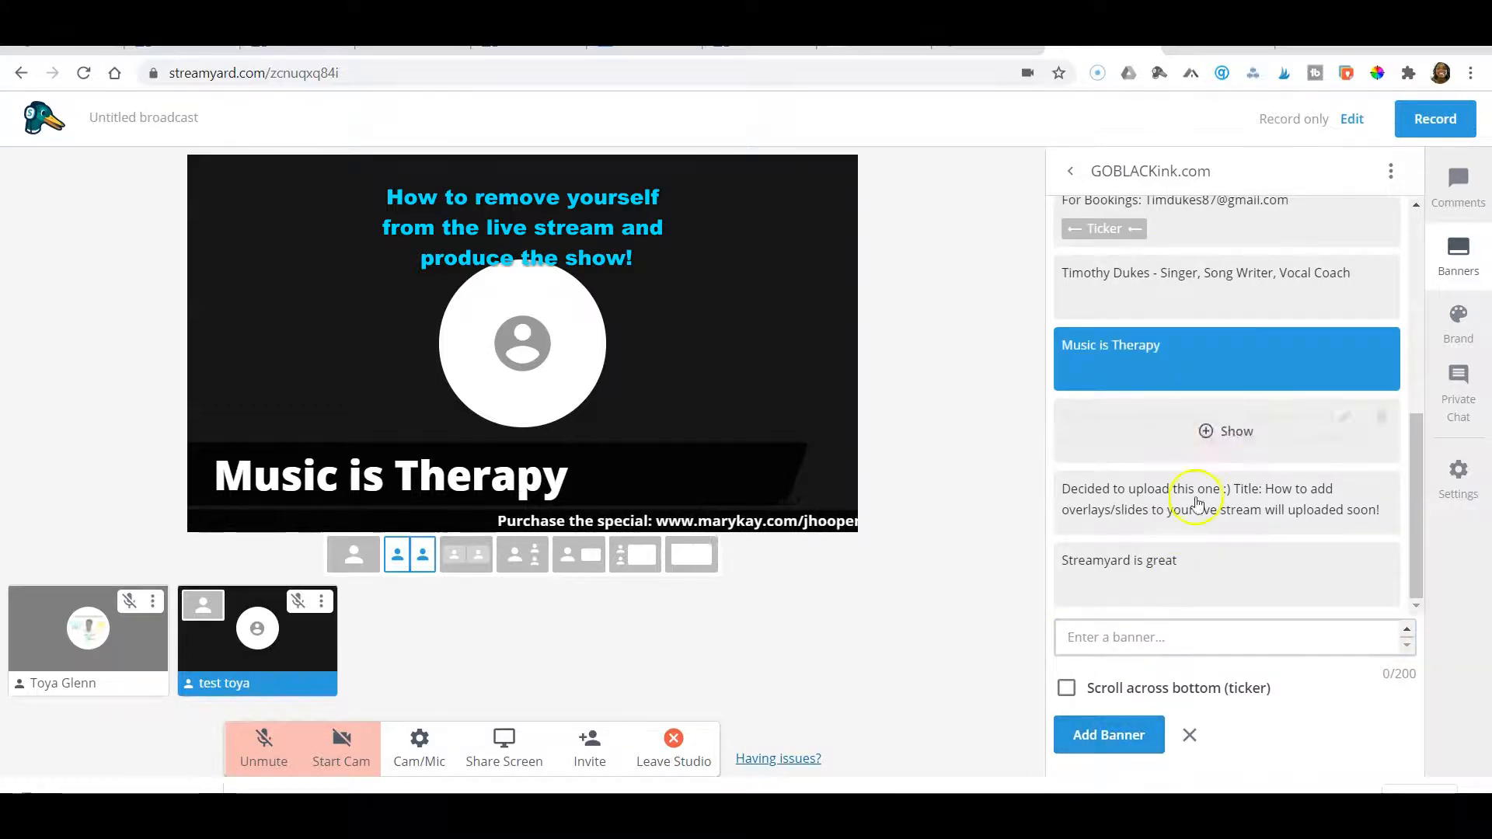
click(1159, 597)
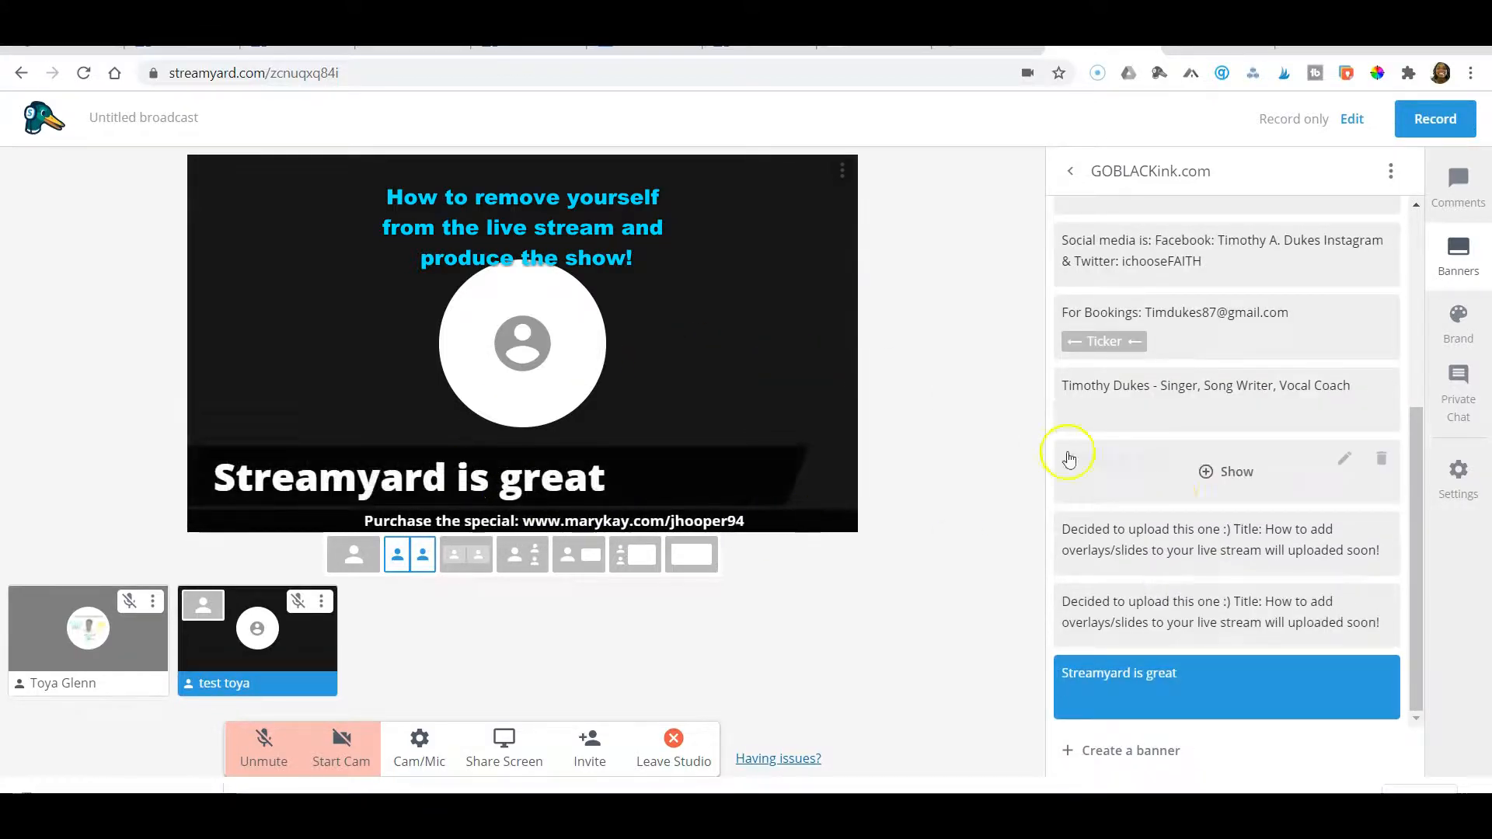
Show the "Online Version $30 to start a online business!!!" banner on the stream
scroll(1180, 498, up, 3)
scroll(1178, 493, up, 2)
click(1189, 457)
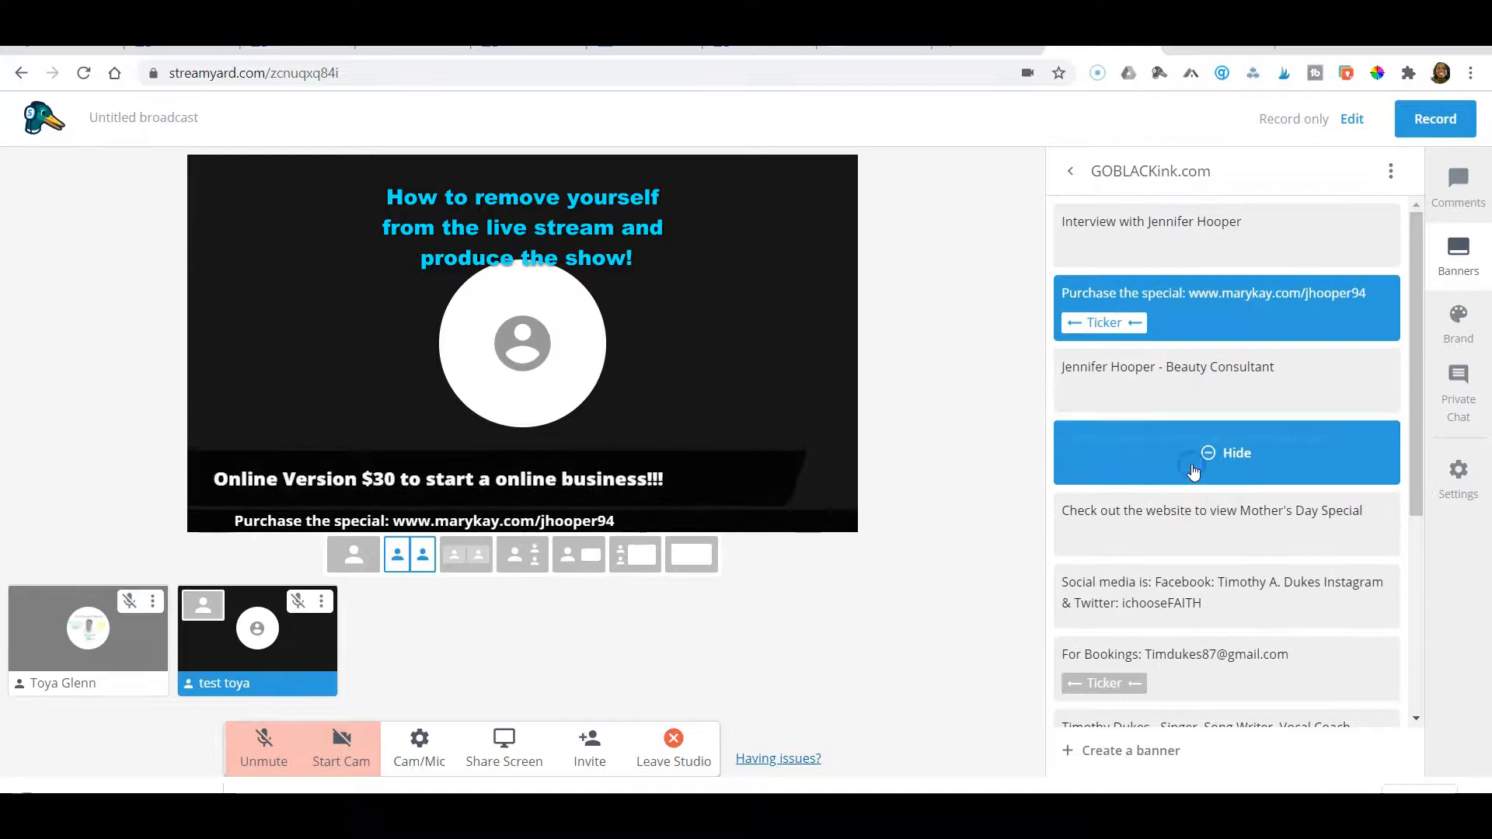
Show the example StreamYard viewer comment on the stream
click(1459, 185)
click(1217, 192)
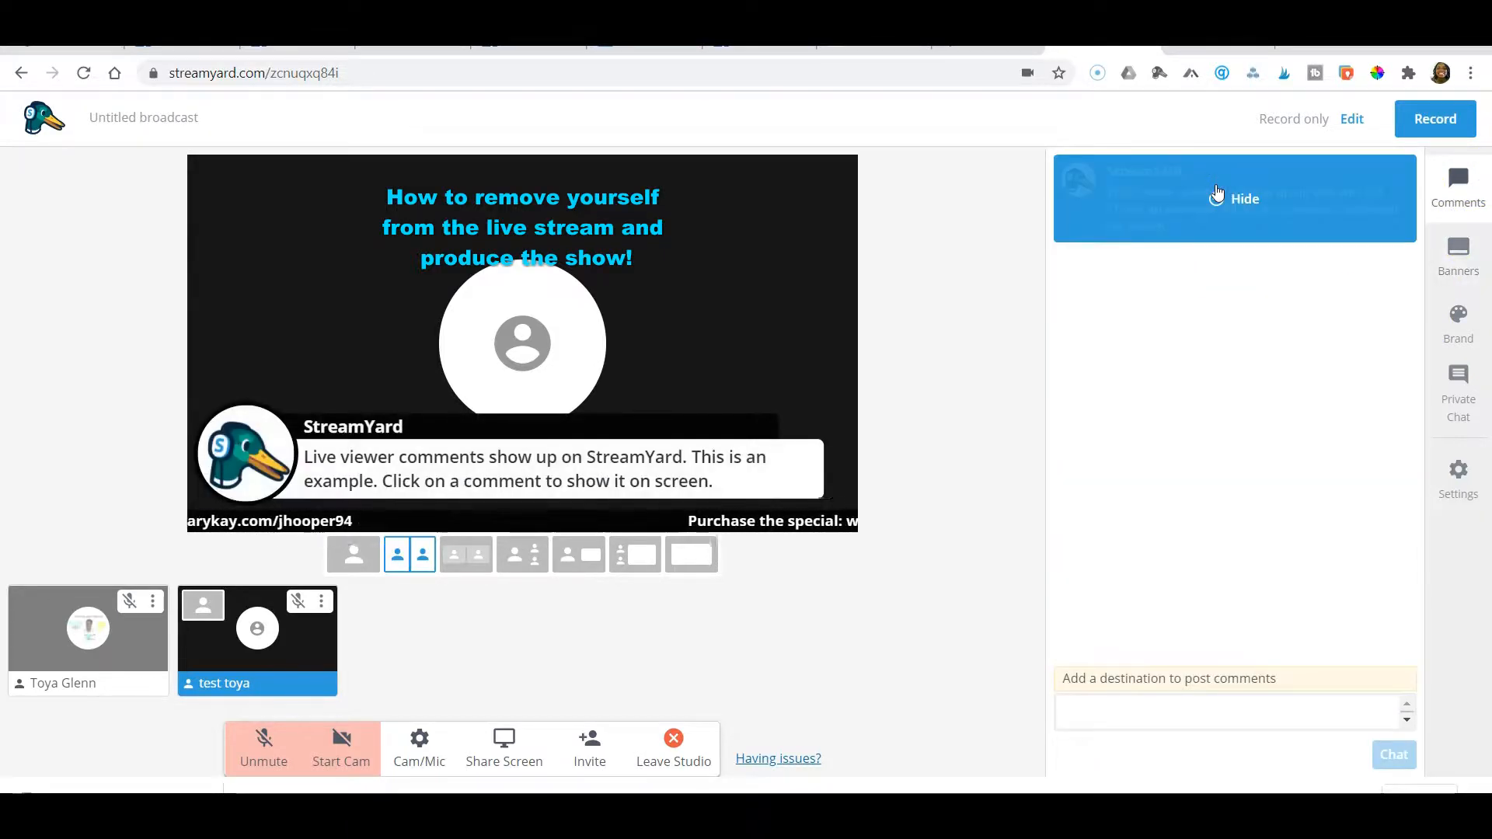
click(1460, 268)
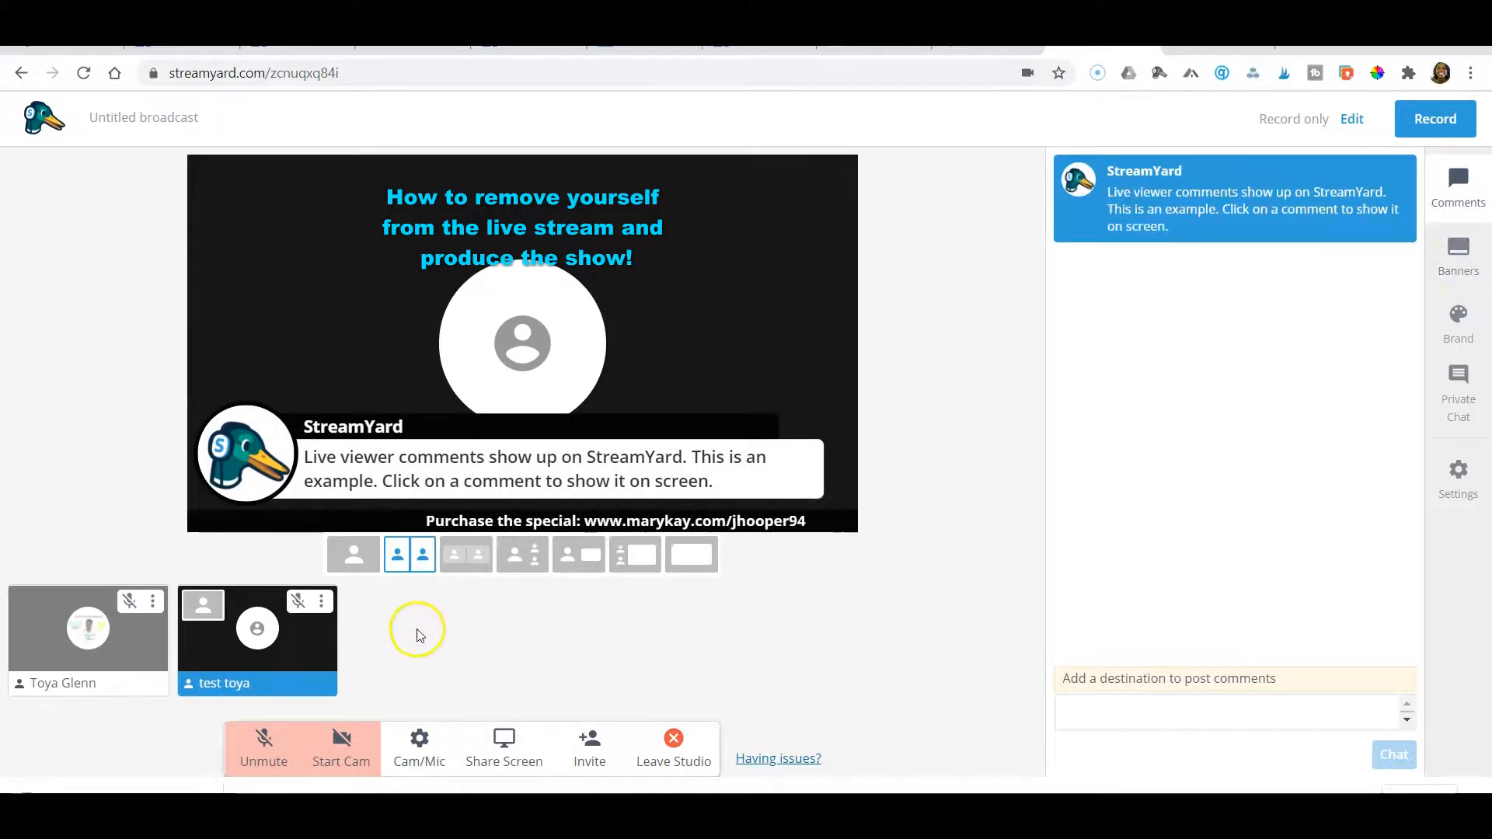
Copy the existing message "Hi thanks for joining you will be going in 10 min" and send it again in the guests' private chat
click(1457, 393)
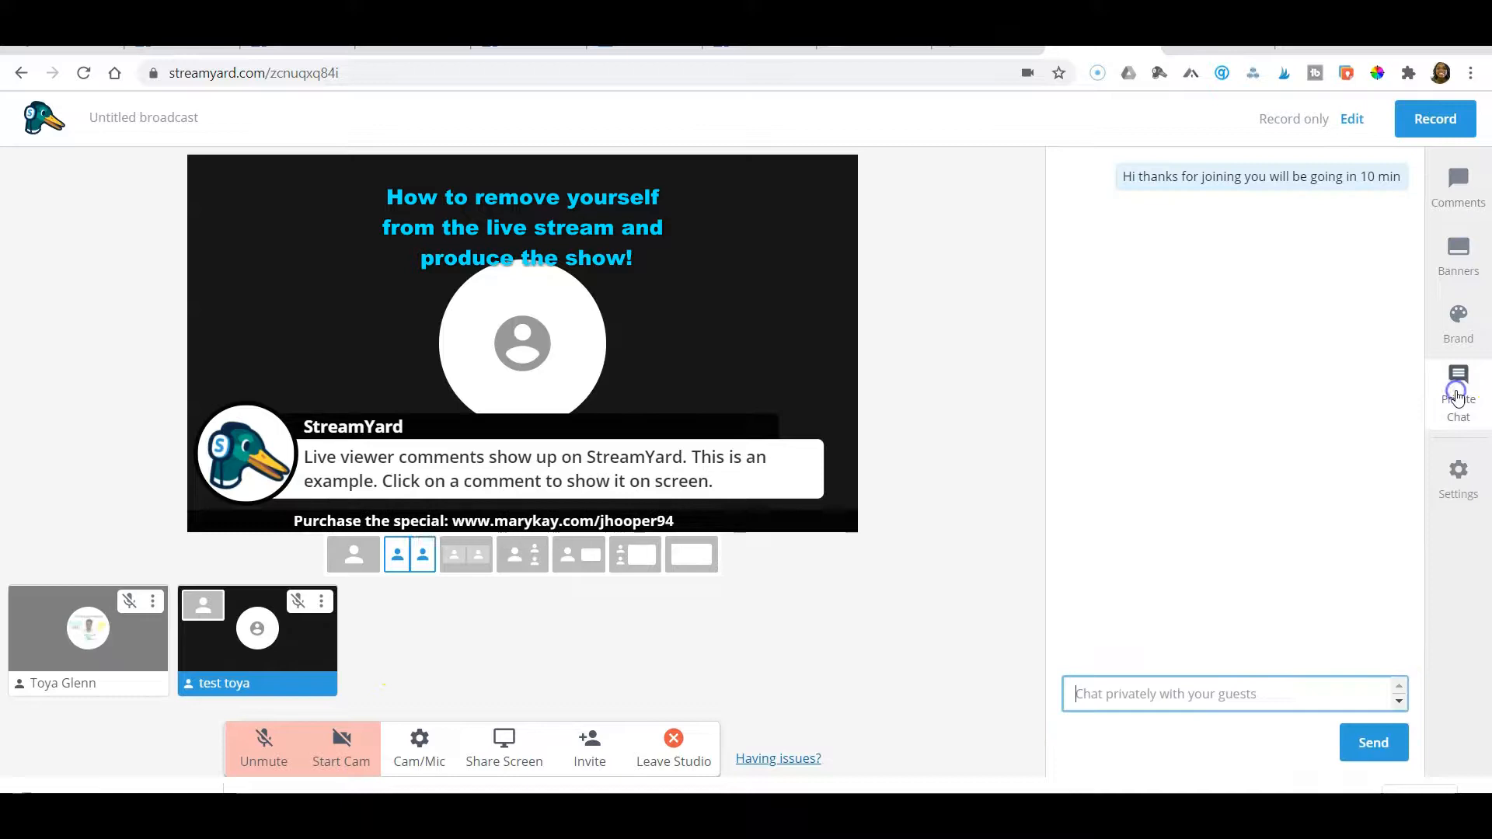
triple_click(1279, 177)
key(ctrl+c)
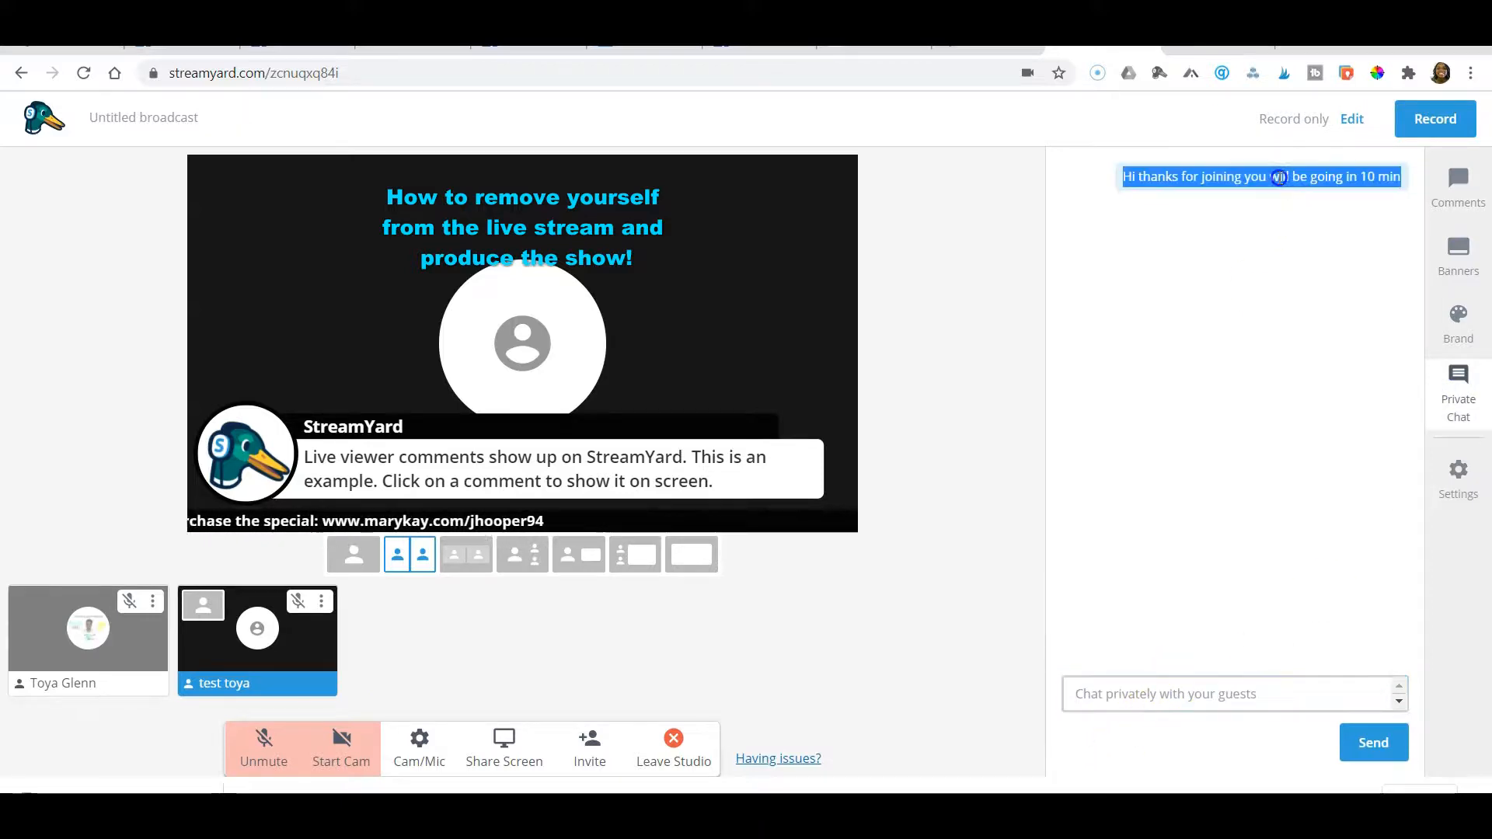
click(1109, 694)
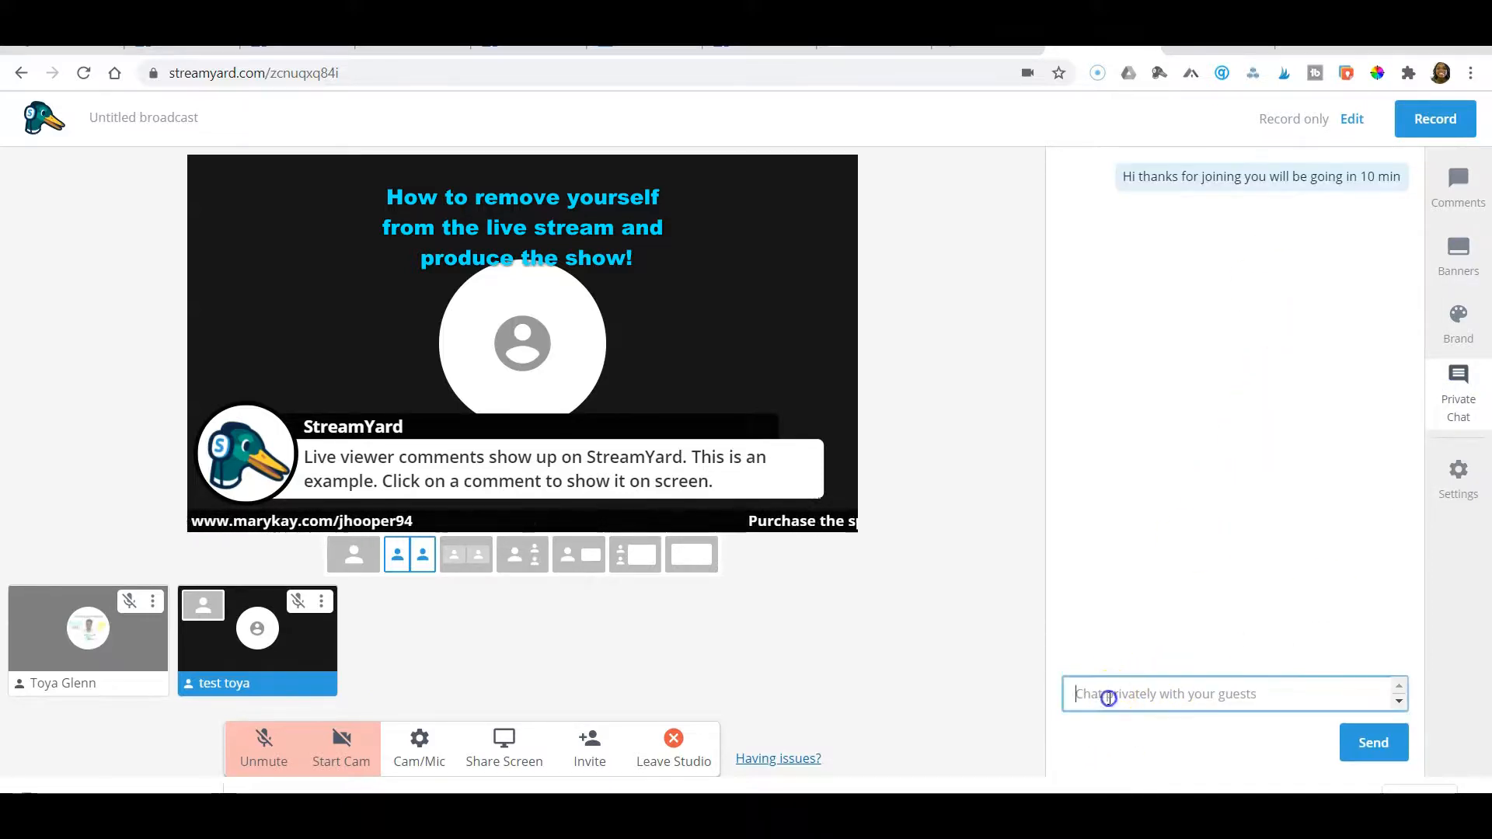
key(ctrl+v)
click(1376, 743)
click(1377, 745)
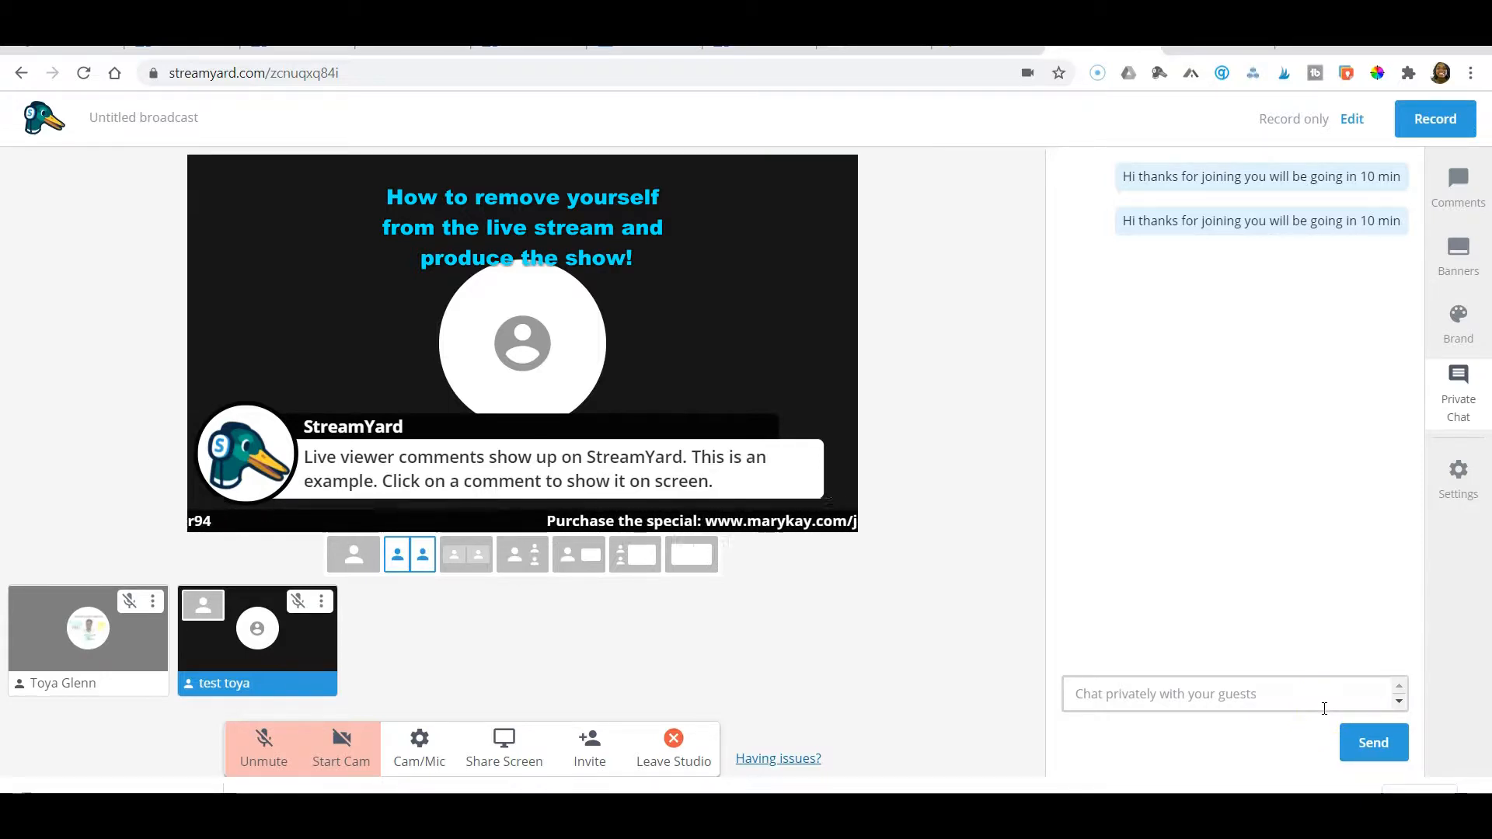
Hide the "Purchase the special" ticker and the example StreamYard comment from the stream
click(1476, 191)
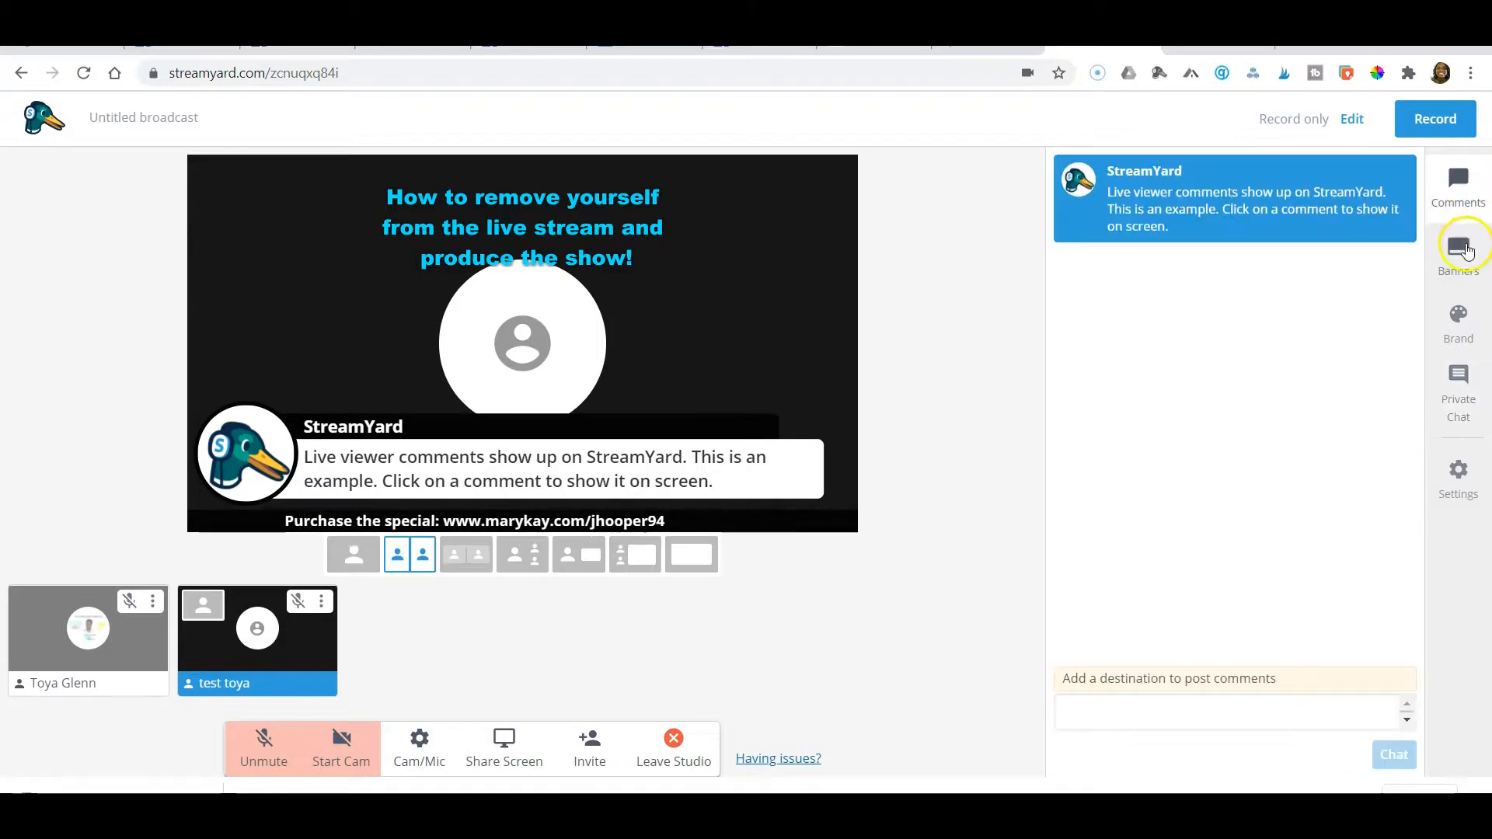
click(1466, 247)
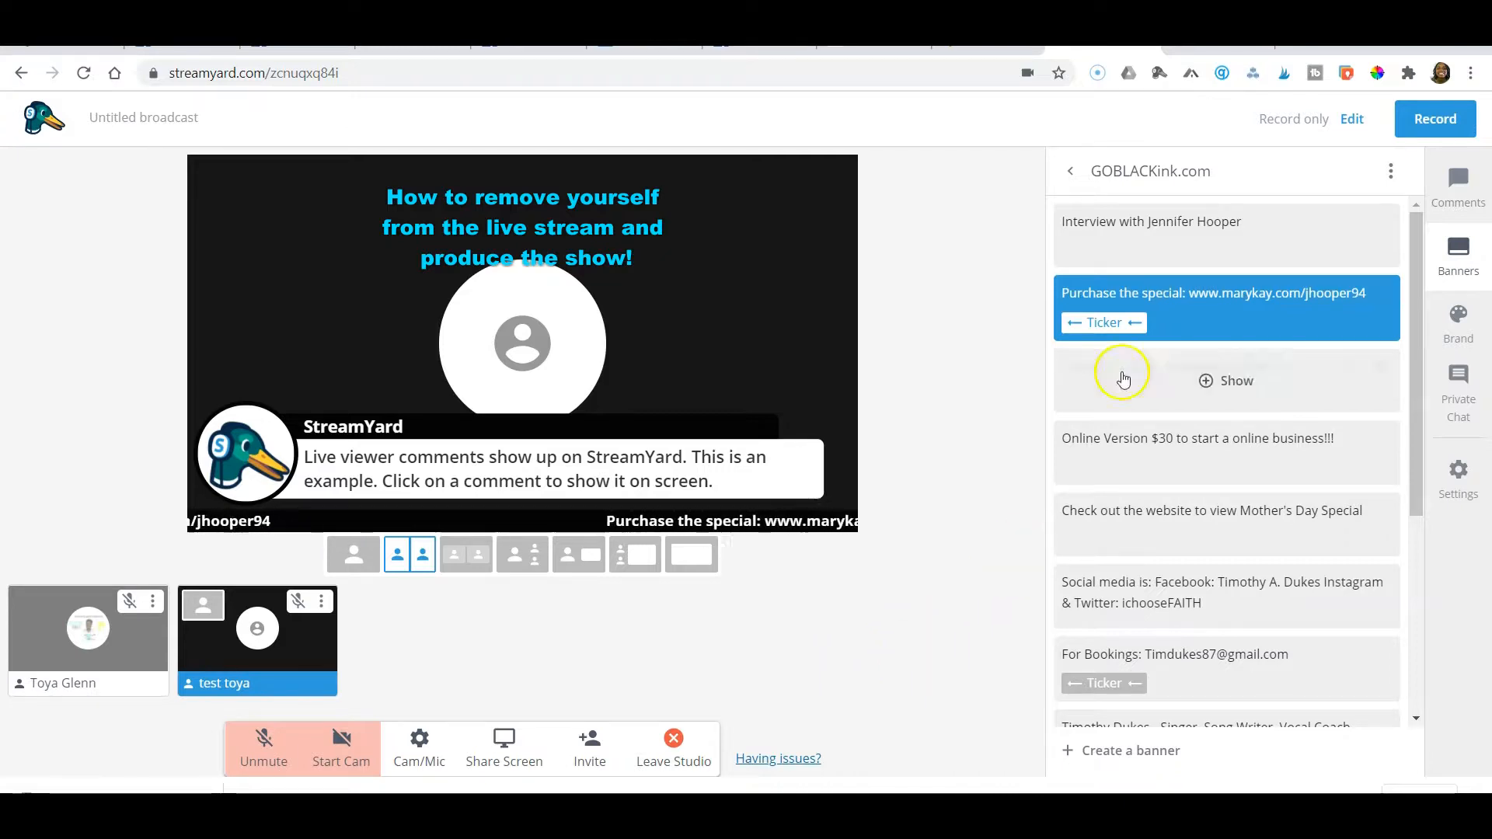
click(1202, 317)
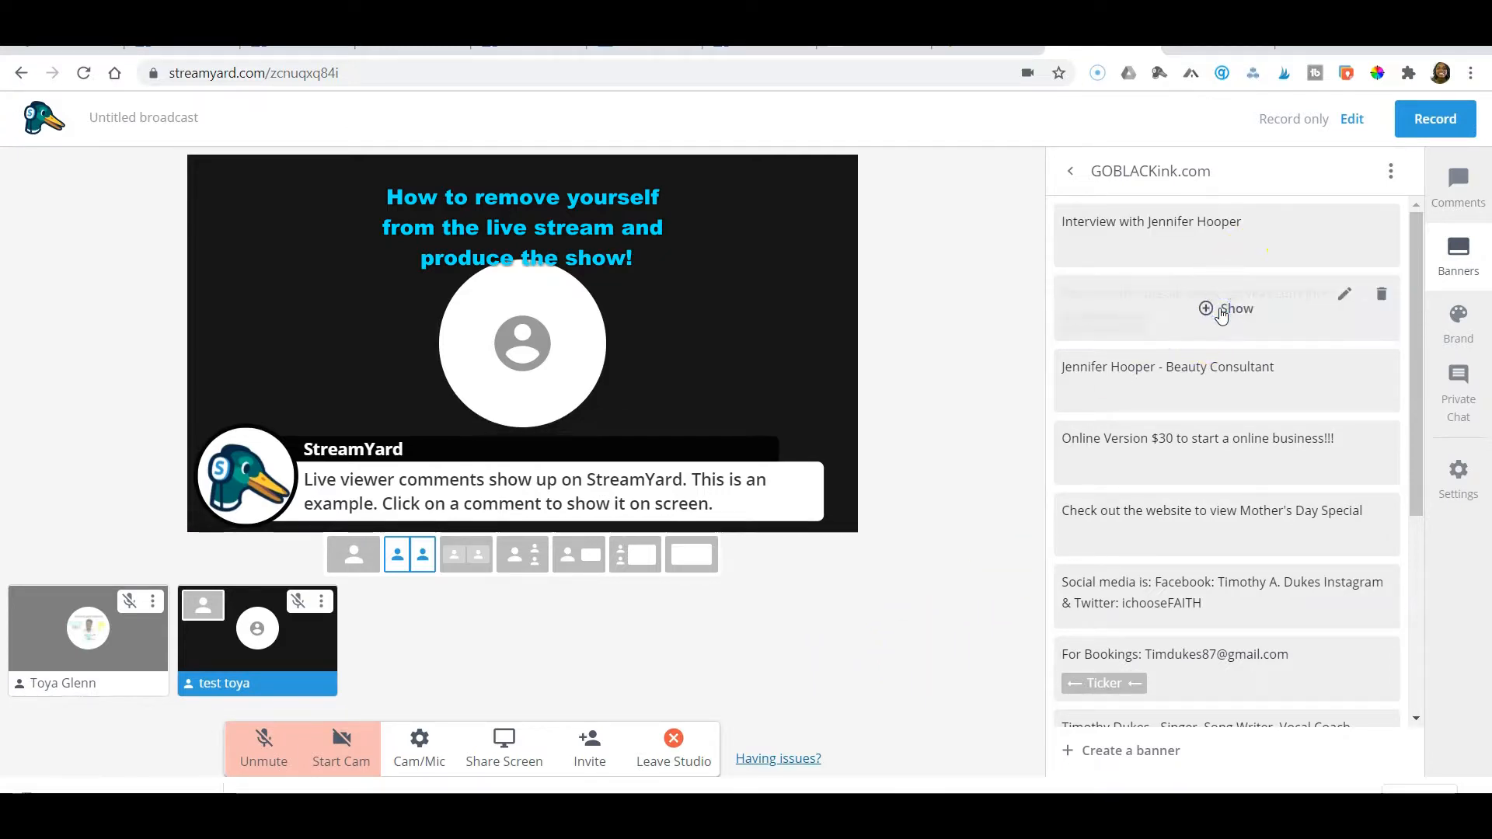
click(1457, 190)
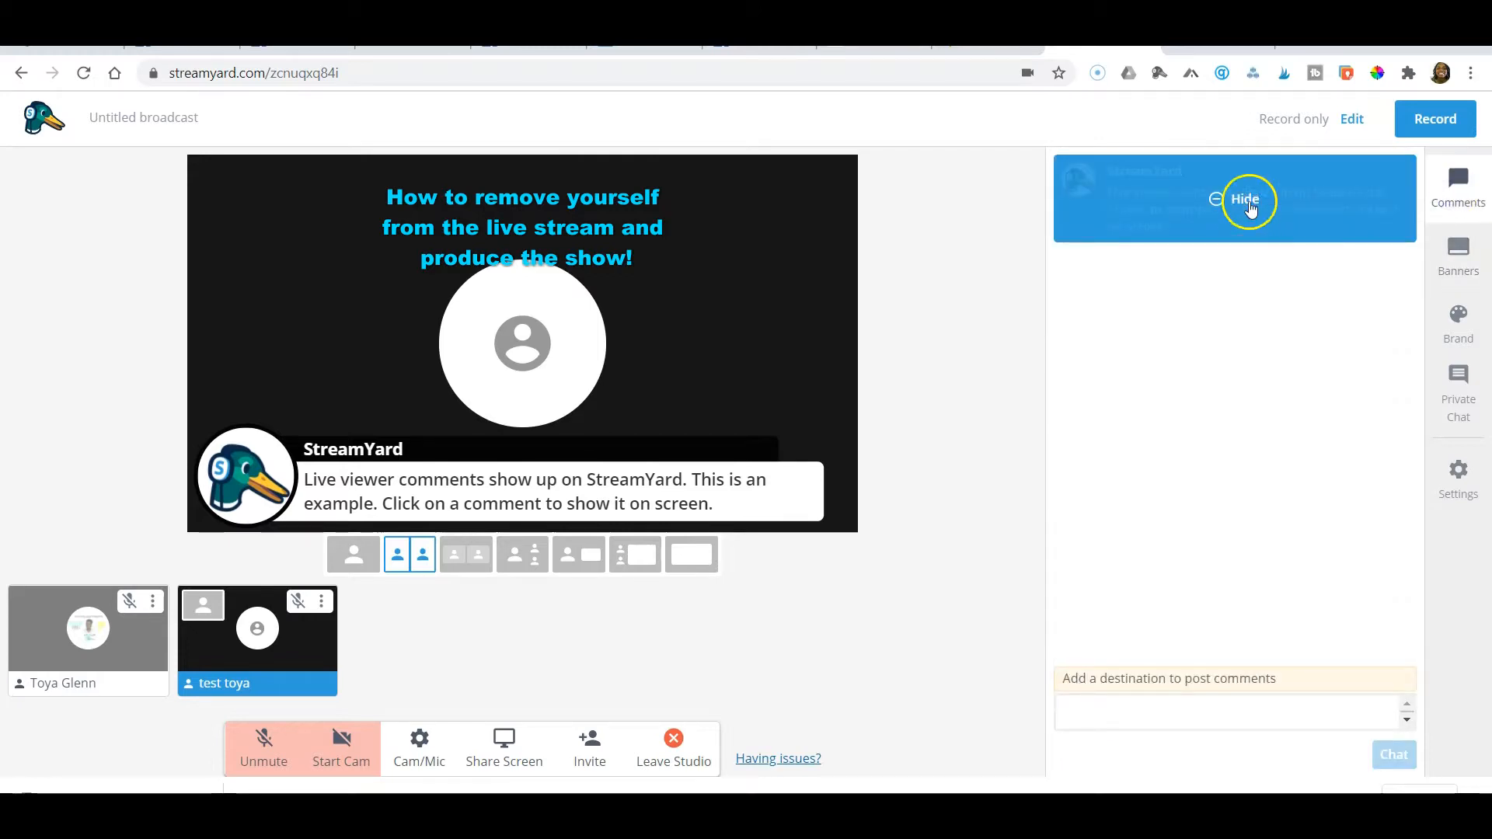
click(1248, 203)
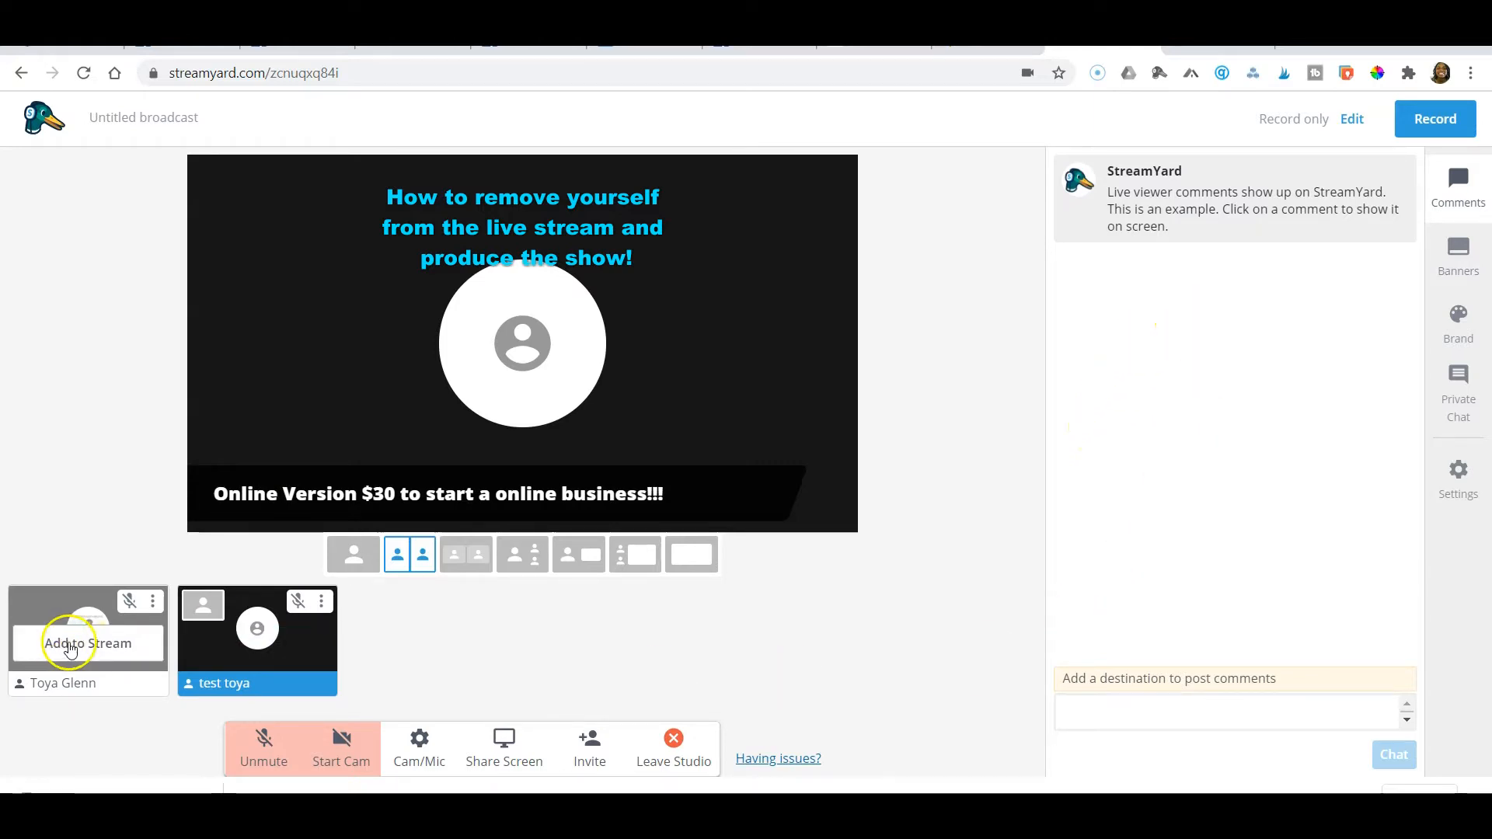
Add the host back to the stream, remove the host again and acknowledge the audio tip
click(70, 647)
click(79, 648)
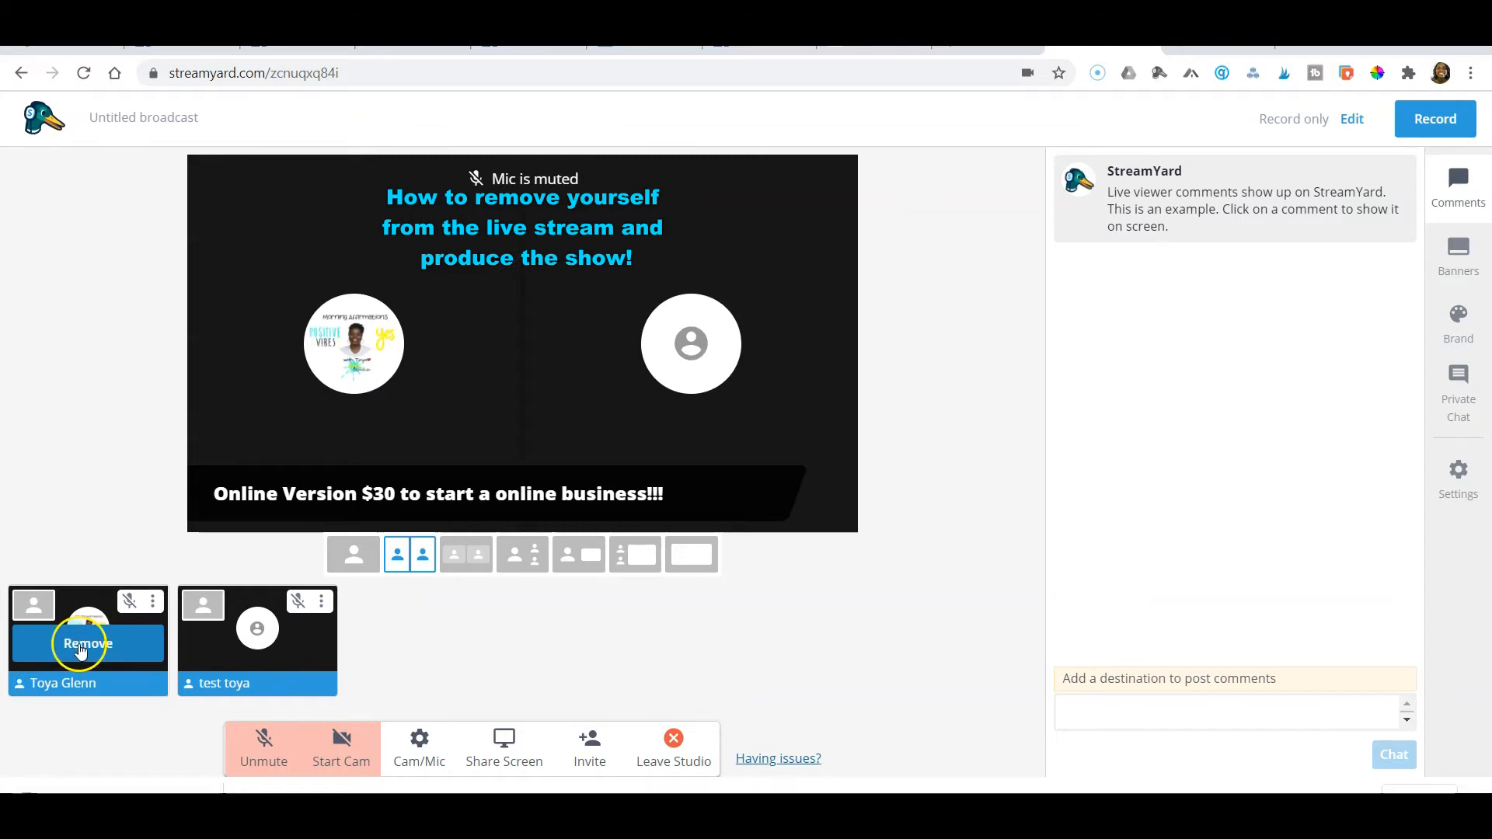
click(81, 650)
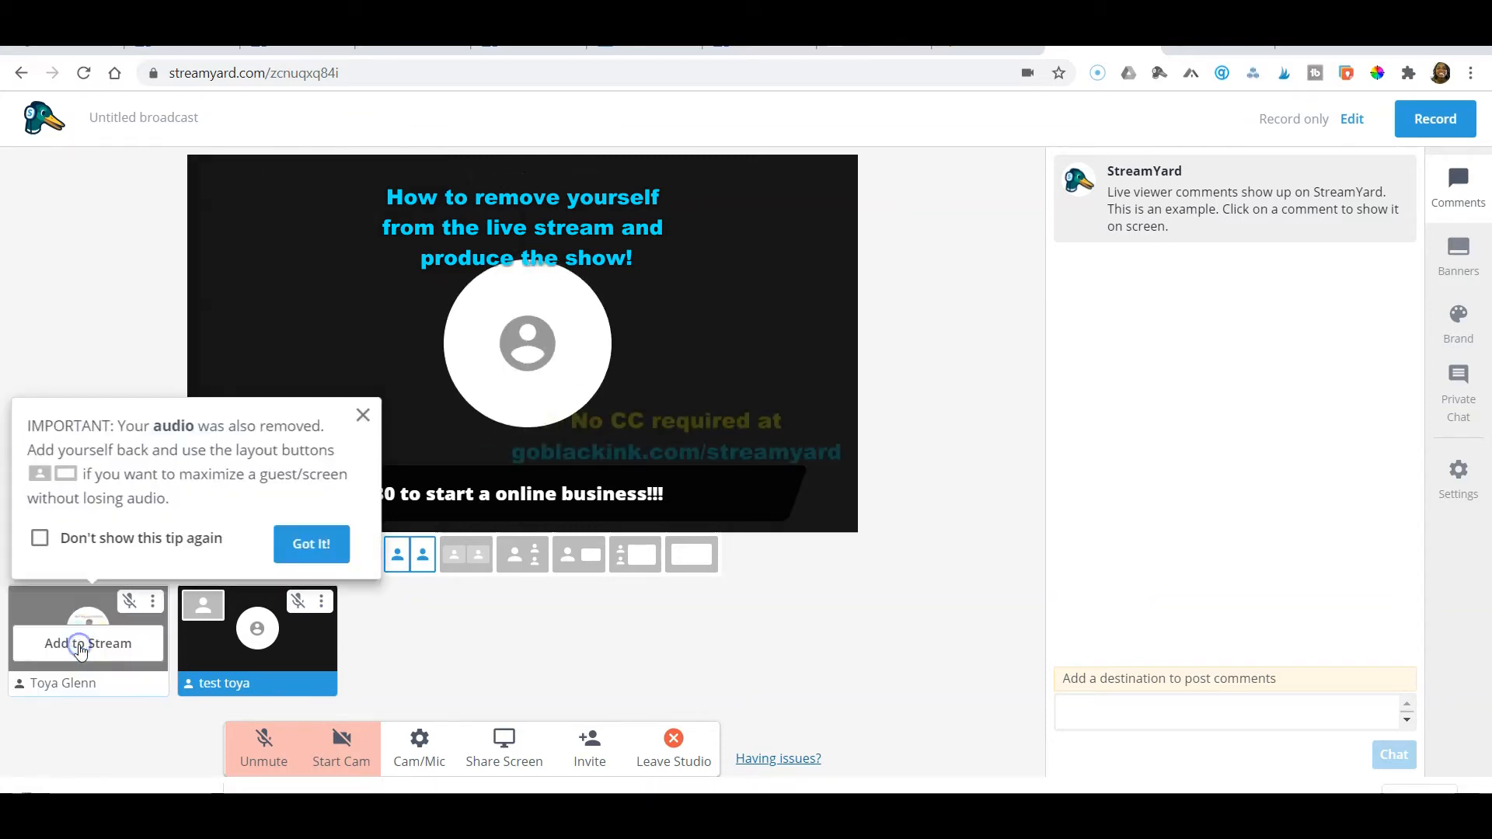
click(294, 546)
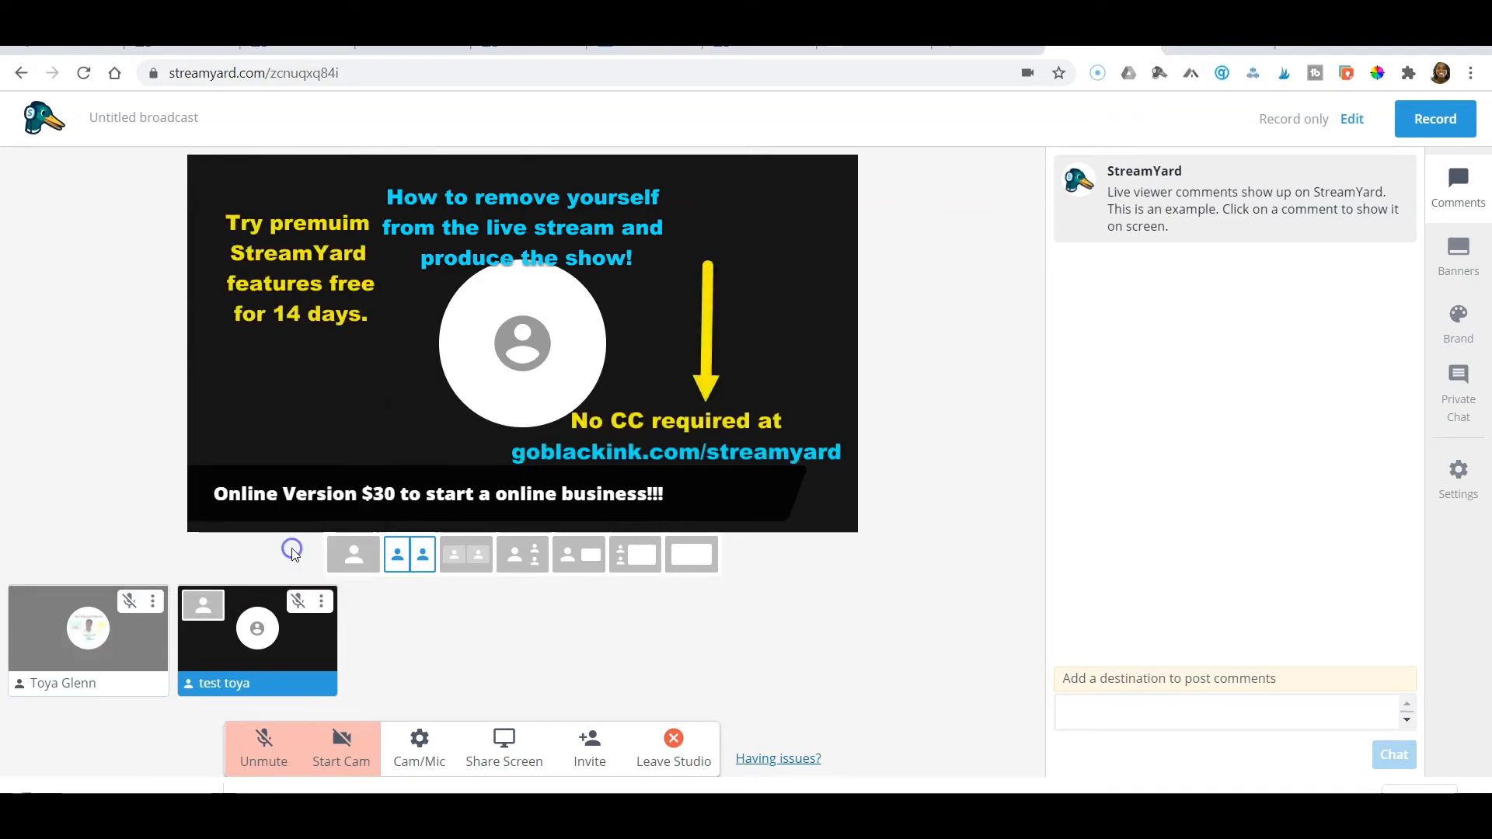